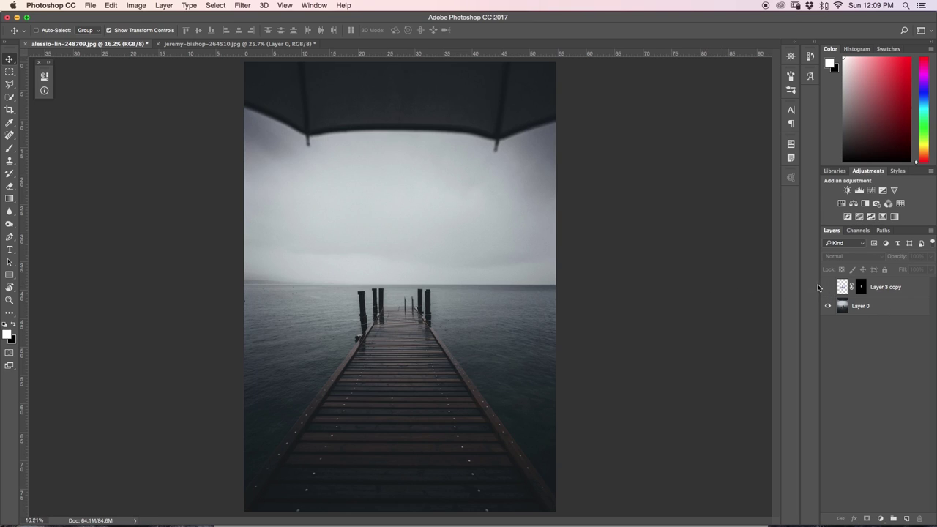
# Step: Show the cut-out woman layer, Layer 3 copy, standing near the end of the pier
pyautogui.click(826, 287)
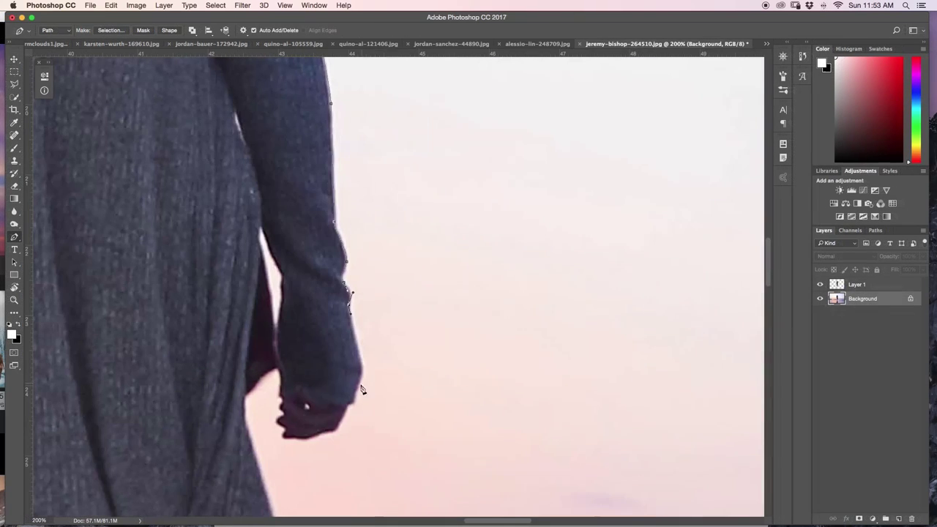
pyautogui.scroll(-3, 283, 404)
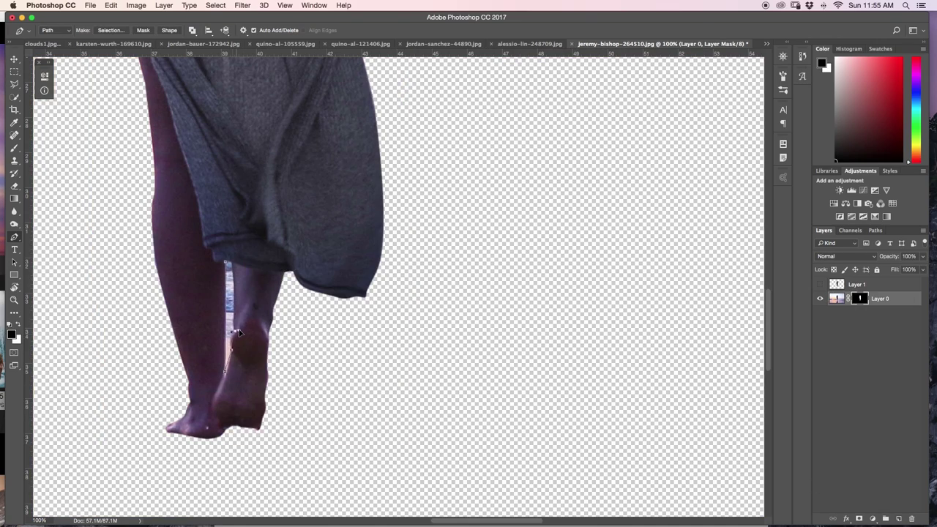
pyautogui.press('Return')
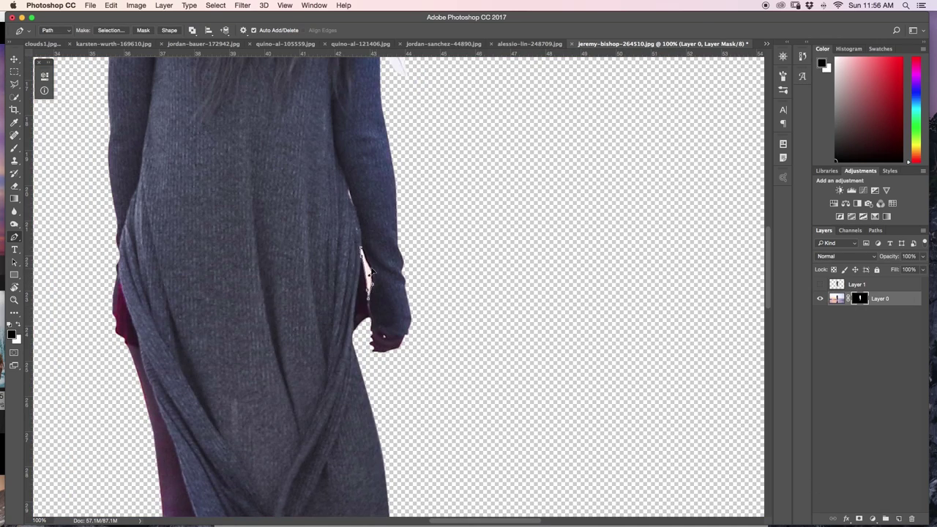
# Step: Clean the white fringe from the woman's hair with a smaller Refine Edge brush
pyautogui.press('s')
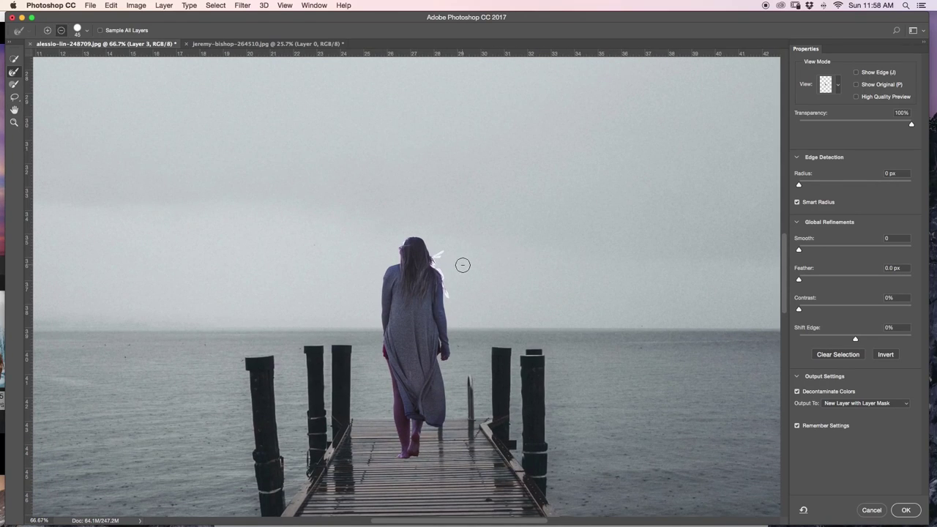
pyautogui.moveTo(435, 266)
pyautogui.mouseDown()
pyautogui.moveTo(448, 292)
pyautogui.moveTo(435, 268)
pyautogui.mouseUp()
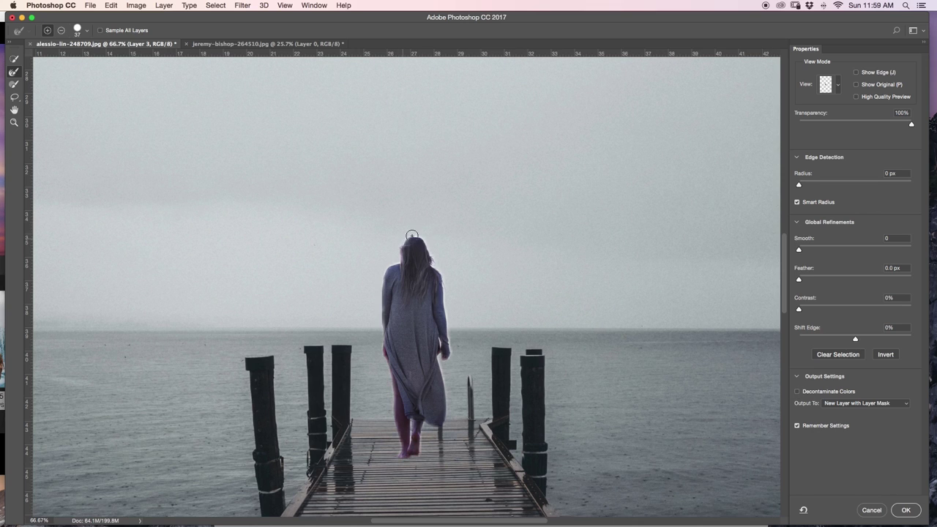
pyautogui.press('super+equal')
pyautogui.press('super+equal')
pyautogui.press('super+equal')
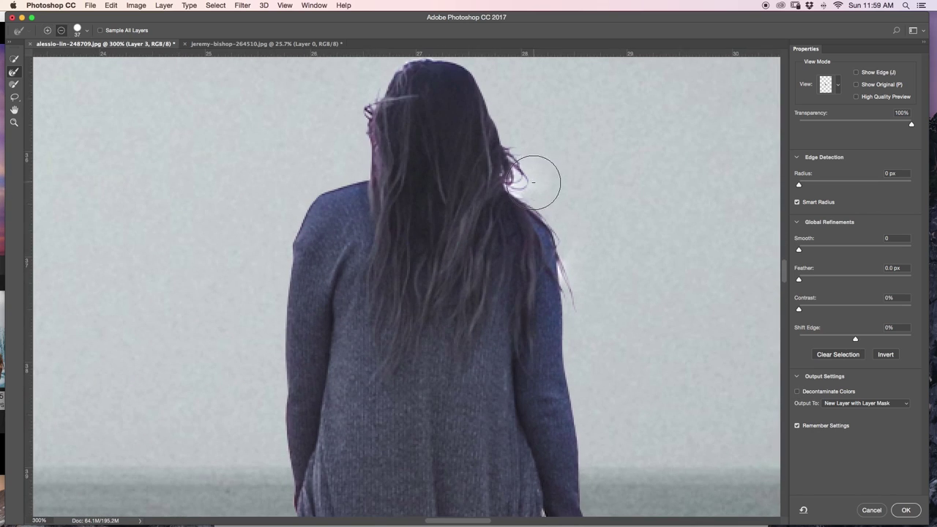
pyautogui.moveTo(578, 192); pyautogui.dragTo(531, 191)
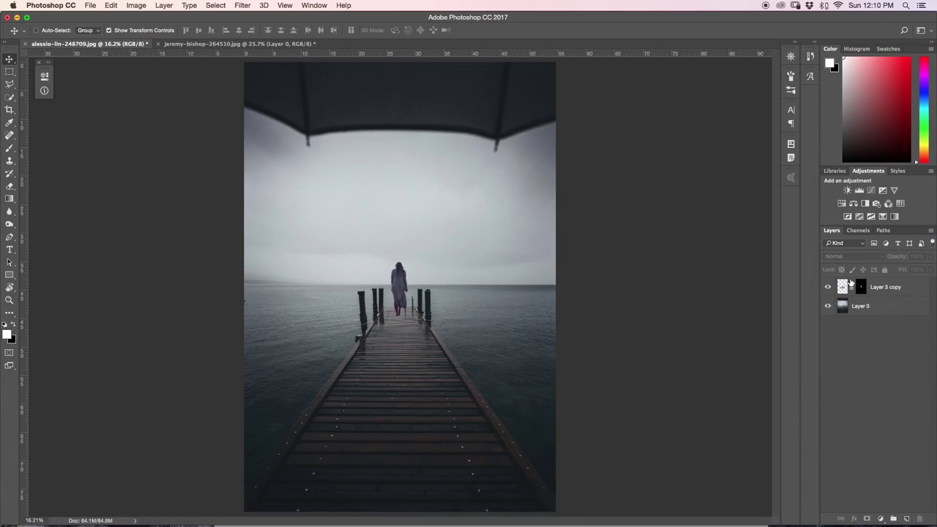
# Step: Rename the cutout layer Layer 3 copy to 'woman'
pyautogui.click(878, 294)
pyautogui.doubleClick(879, 288)
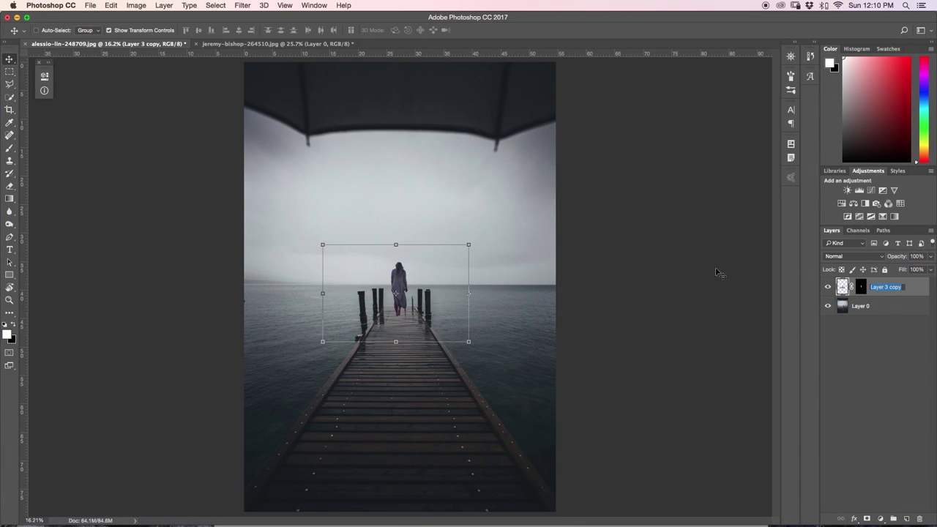
pyautogui.press('BackSpace')
pyautogui.write('woman')
pyautogui.press('Return')
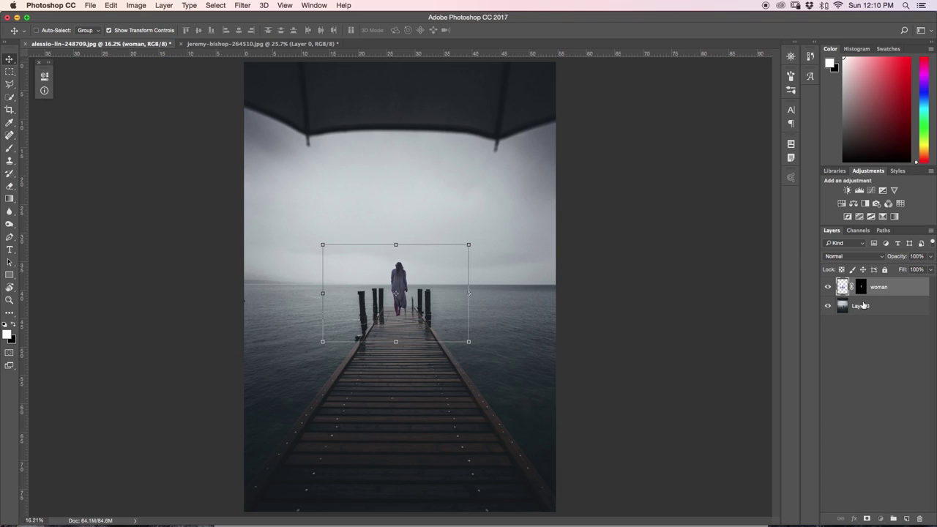
# Step: Rename the pier photo layer Layer 0 to 'BG'
pyautogui.click(867, 306)
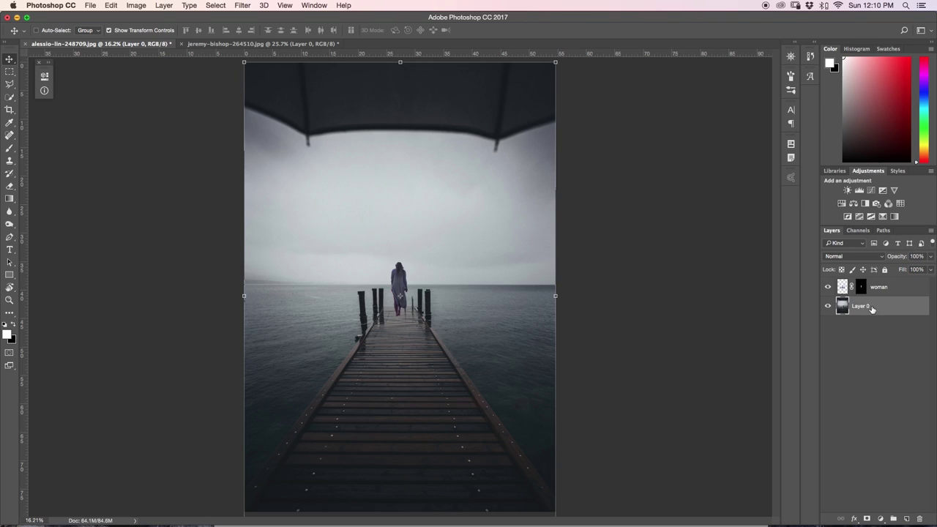
pyautogui.doubleClick(865, 307)
pyautogui.press('BackSpace')
pyautogui.write('BG')
pyautogui.press('Return')
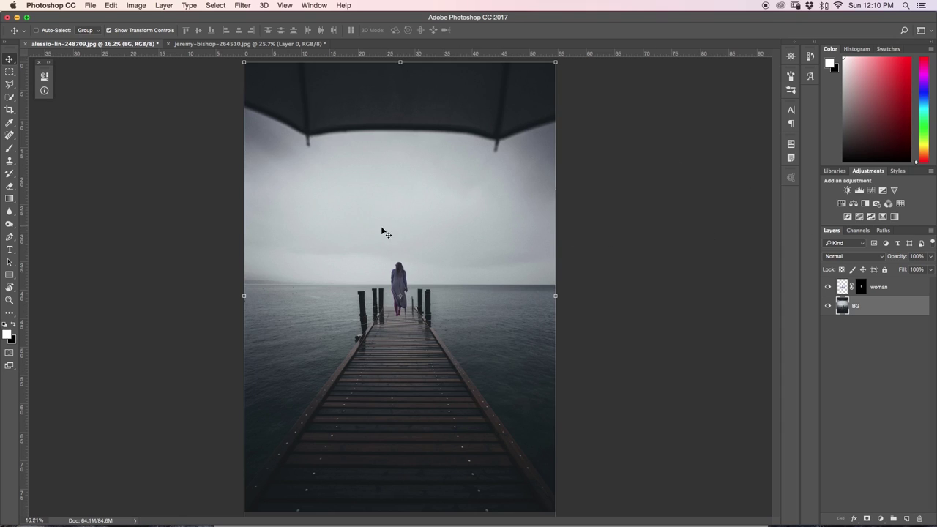
# Step: Copy the band of sky below the umbrella onto a new layer
pyautogui.press('m')
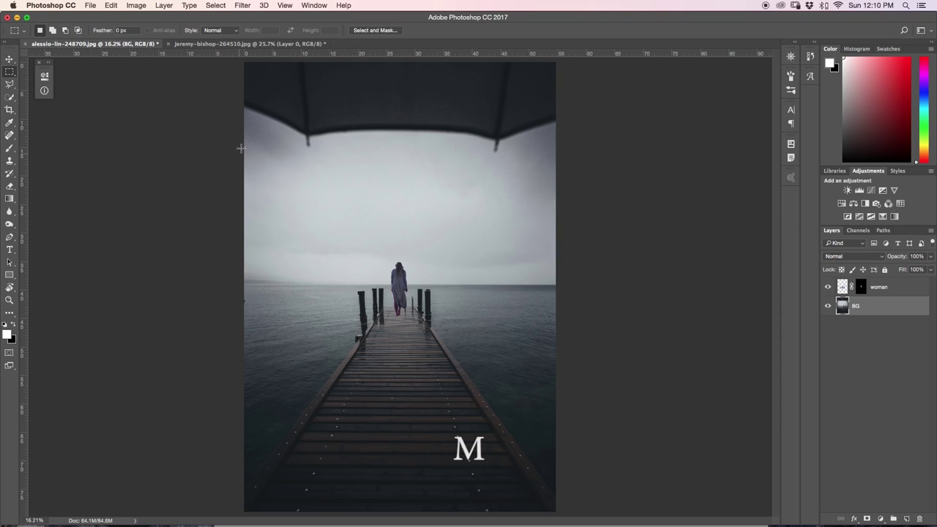
pyautogui.moveTo(243, 149); pyautogui.dragTo(566, 278)
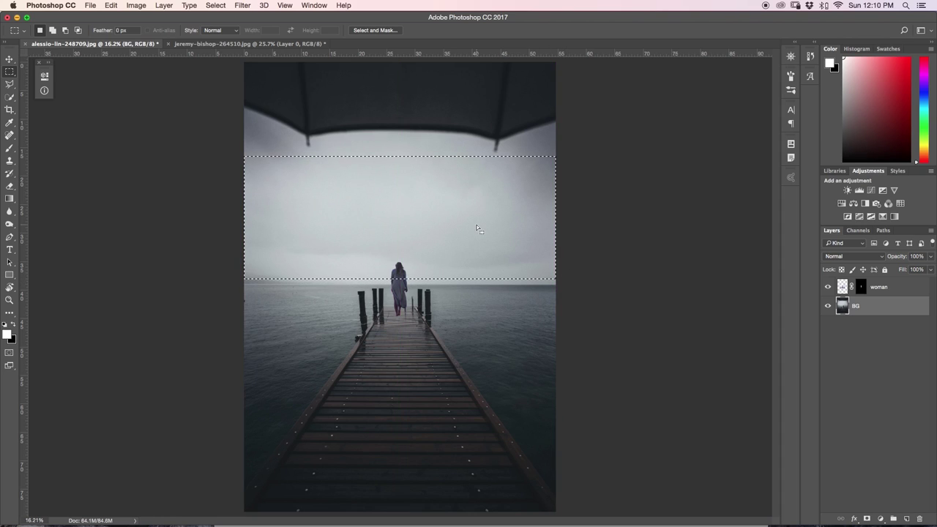
pyautogui.press('super+j')
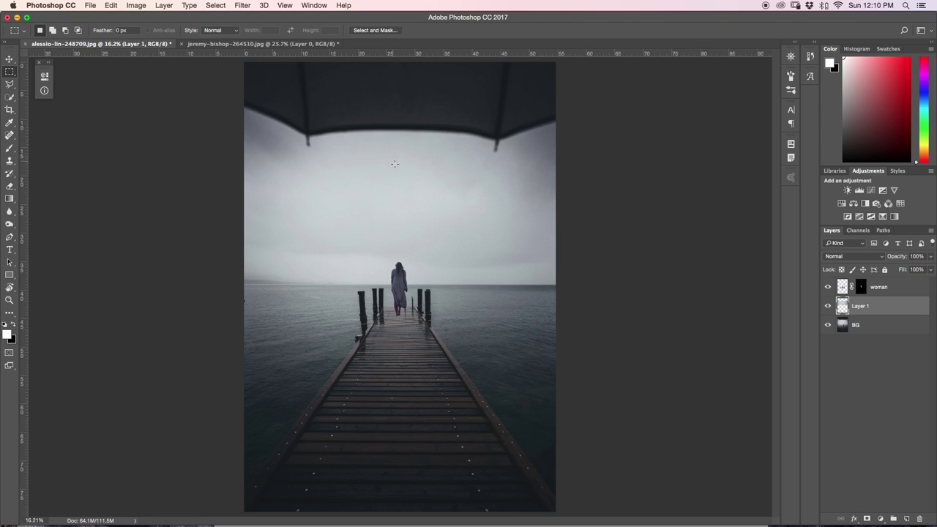
# Step: Stretch the copied sky up to the canvas top to cover the umbrella, then select BG
pyautogui.press('v')
pyautogui.moveTo(401, 155); pyautogui.dragTo(400, 61)
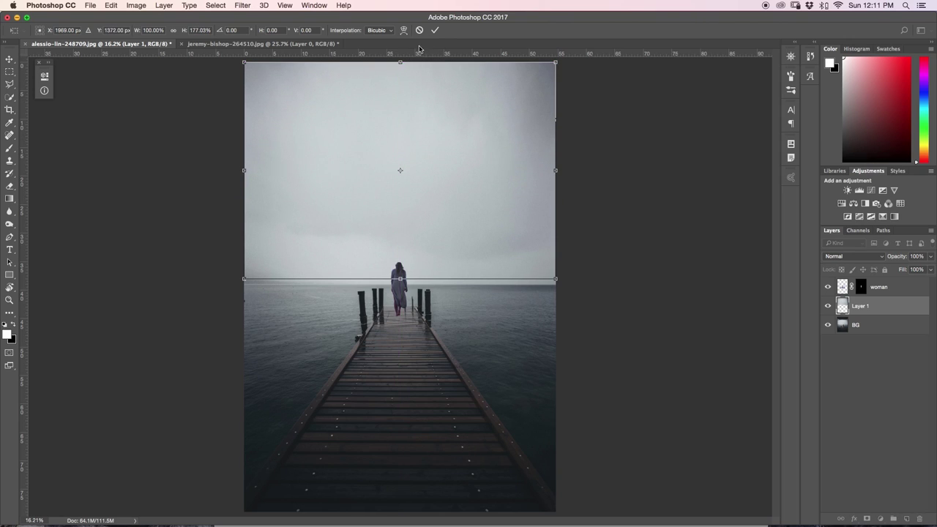
pyautogui.press('Return')
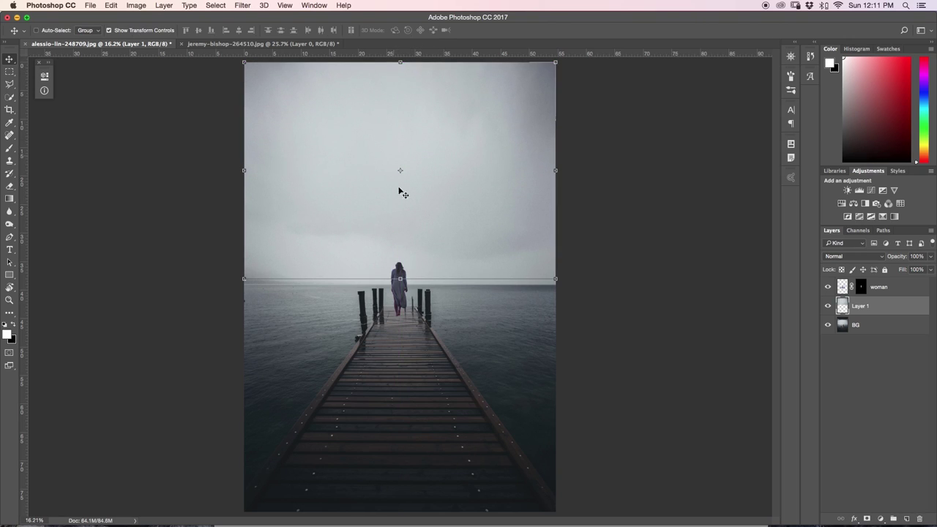
pyautogui.click(862, 324)
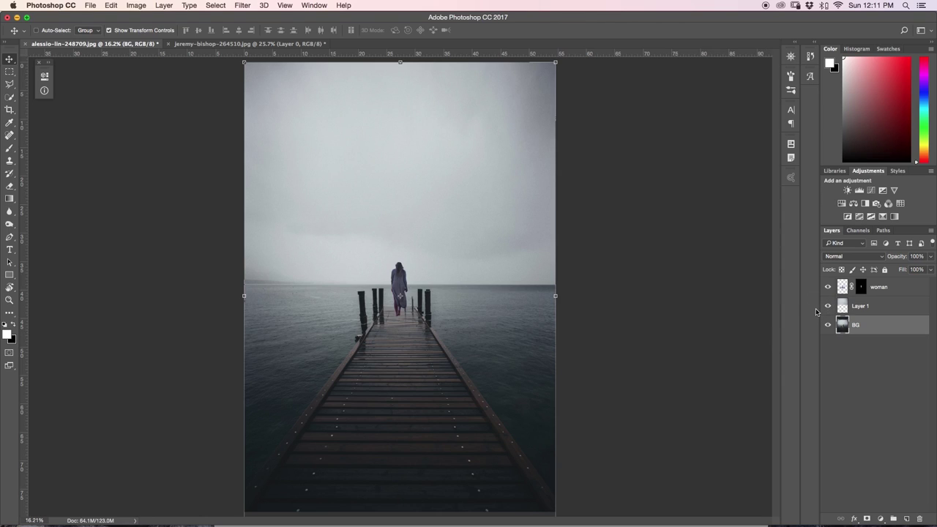
# Step: Add a Brightness/Contrast adjustment clipped to the woman layer with Brightness 37
pyautogui.click(883, 289)
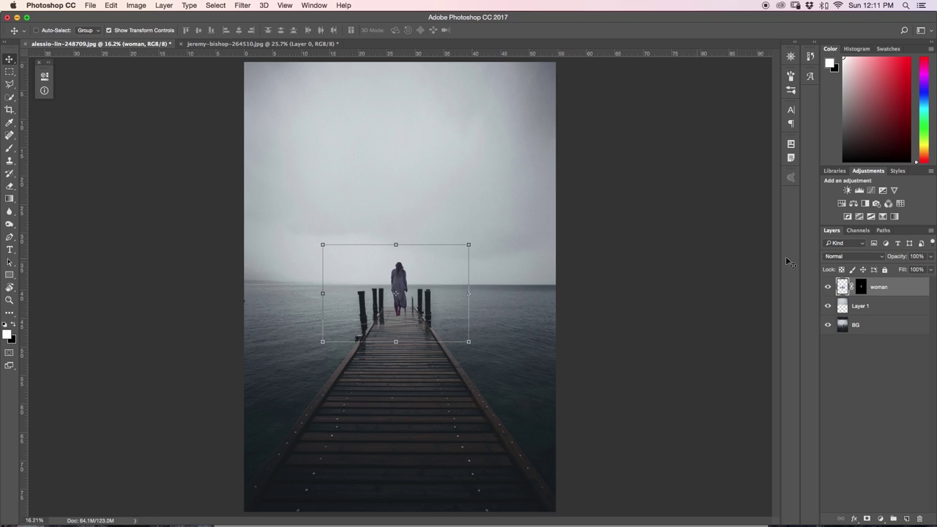
pyautogui.click(847, 192)
pyautogui.click(847, 191)
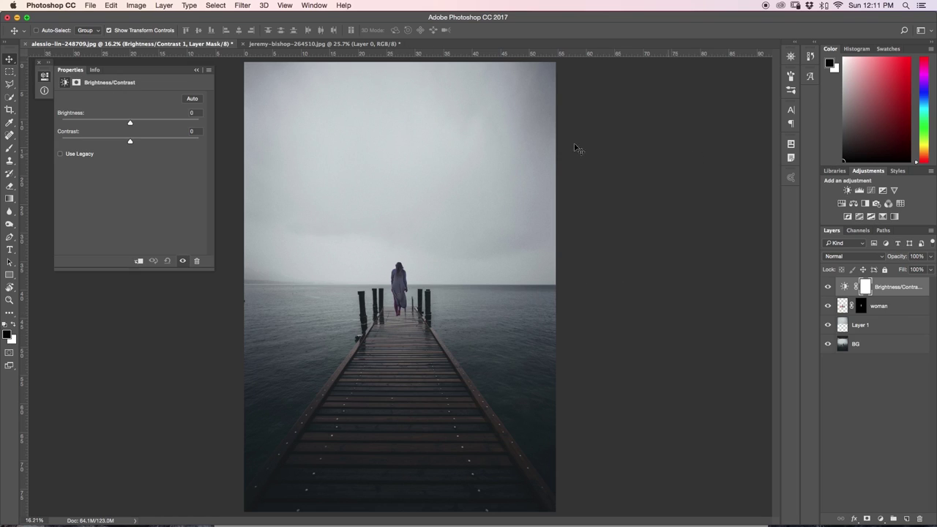
pyautogui.click(138, 261)
pyautogui.moveTo(131, 123); pyautogui.dragTo(145, 124)
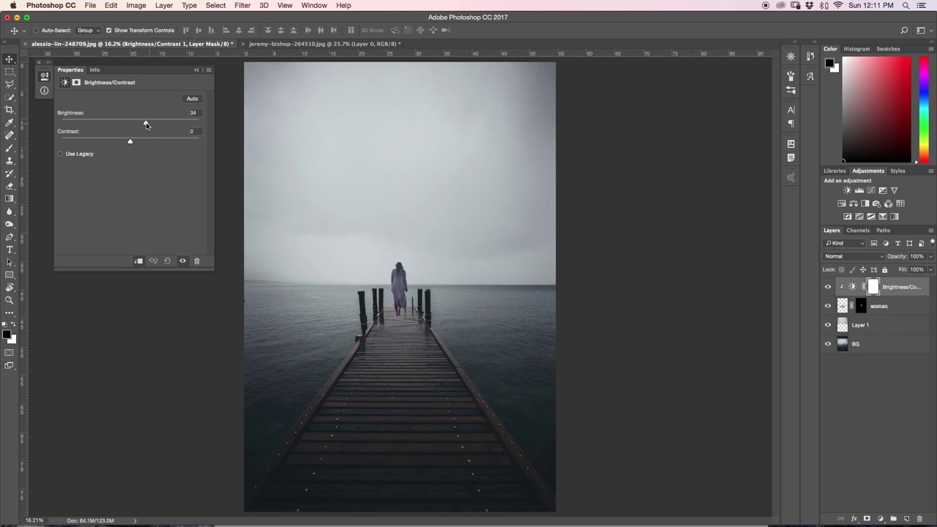
pyautogui.moveTo(147, 125); pyautogui.dragTo(147, 124)
pyautogui.click(197, 73)
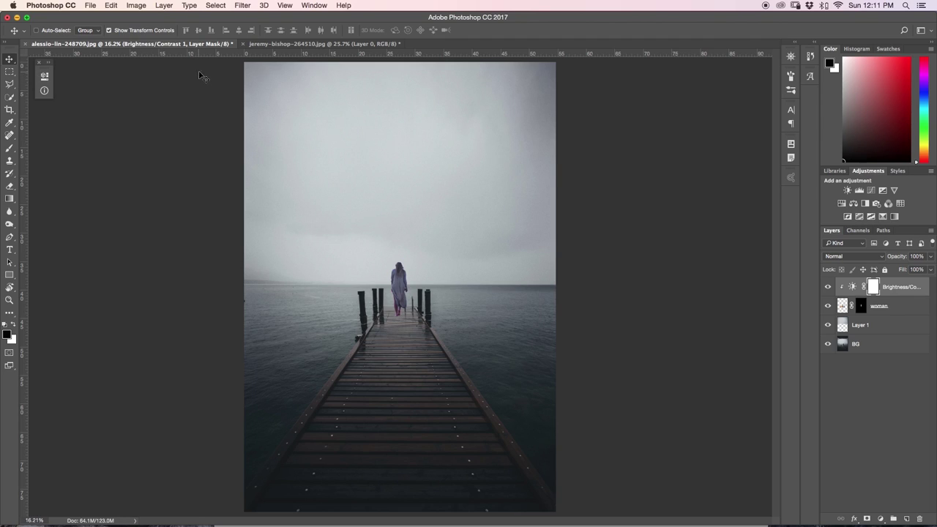
# Step: Add a Color Balance adjustment clipped to the woman with midtones -1, +3, -11
pyautogui.click(853, 204)
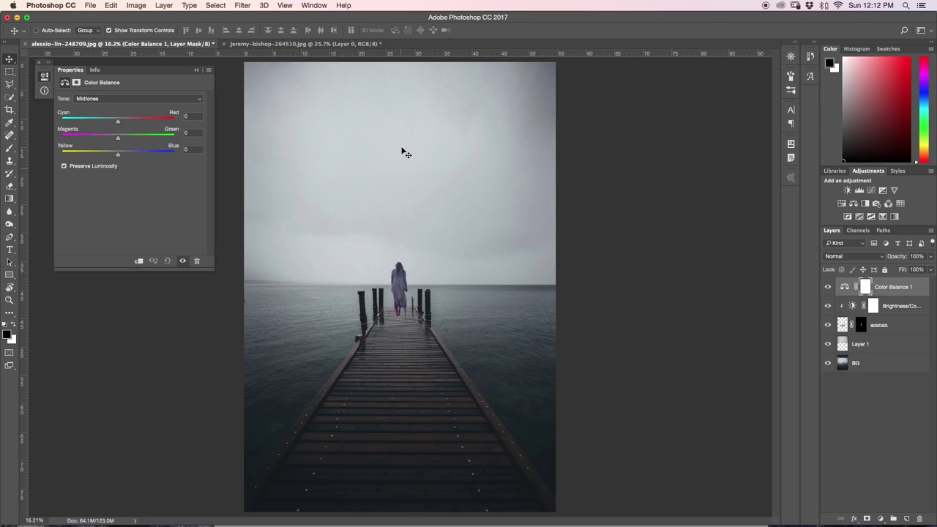
pyautogui.click(138, 260)
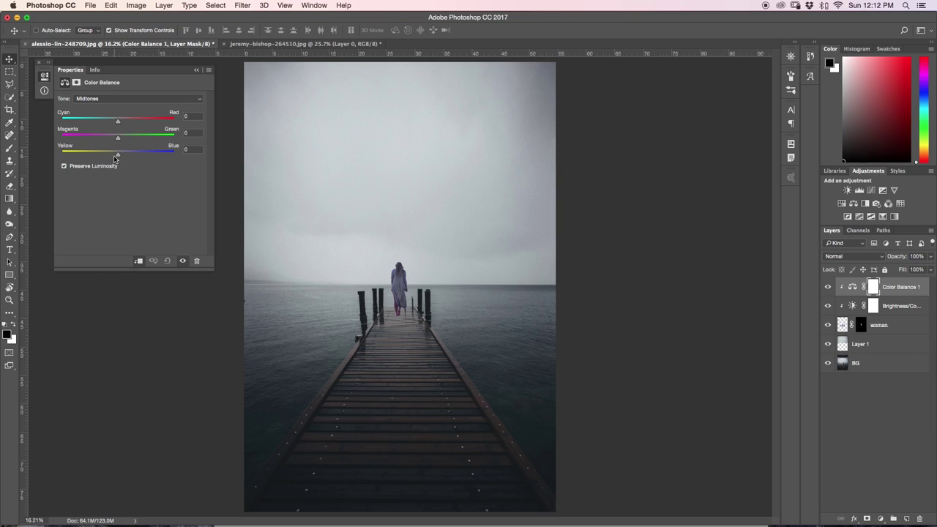
pyautogui.moveTo(115, 158); pyautogui.dragTo(108, 158)
pyautogui.moveTo(113, 125); pyautogui.dragTo(117, 122)
# Step: Toggle the Color Balance off and on to compare, then zoom in on the woman
pyautogui.click(829, 288)
pyautogui.click(831, 289)
pyautogui.press('super+equal')
pyautogui.press('super+equal')
pyautogui.press('super+equal')
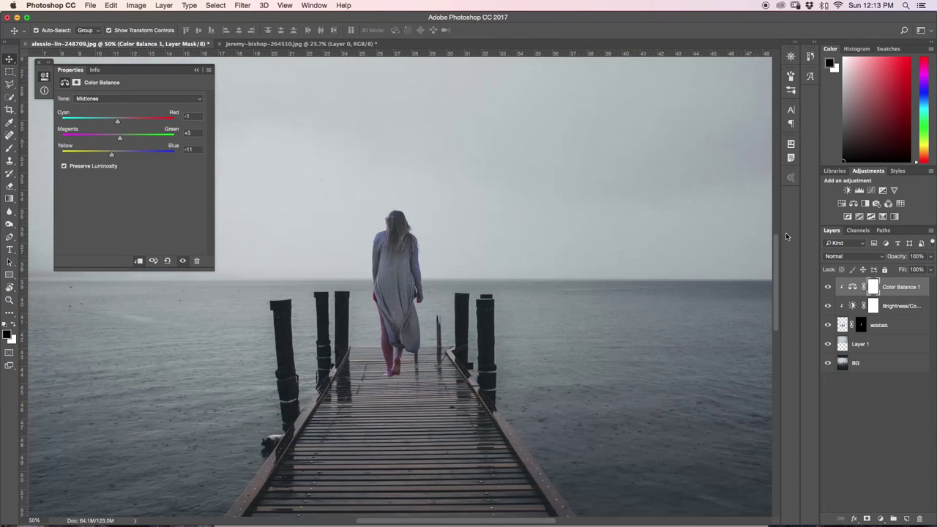
pyautogui.press('super+equal')
pyautogui.press('super+equal')
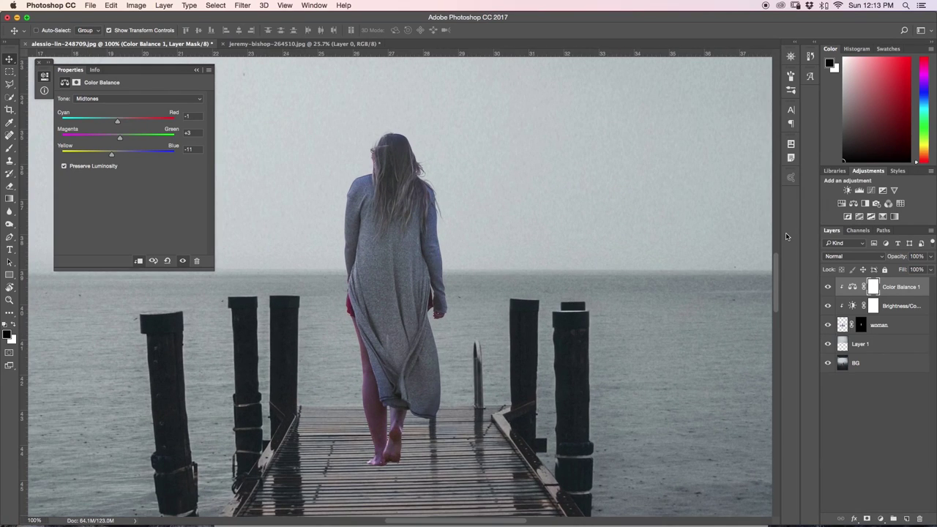
pyautogui.scroll(-2, 490, 276)
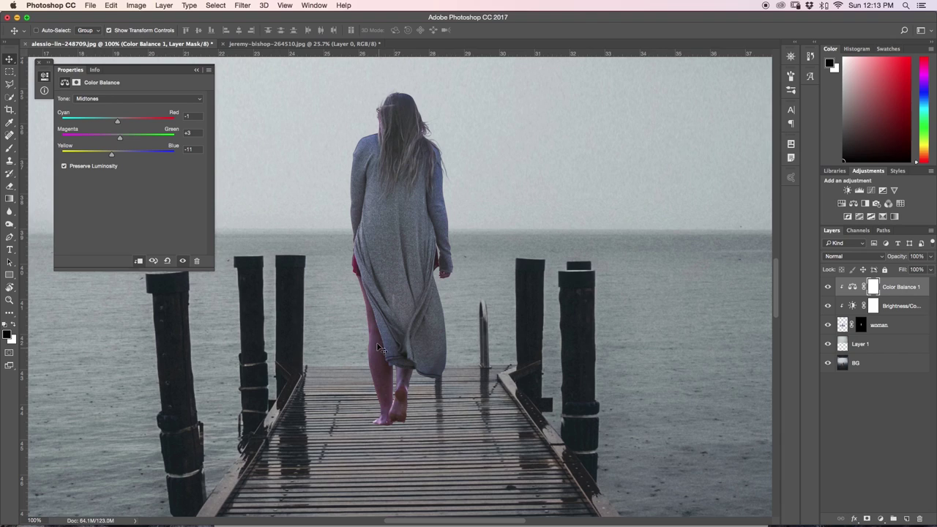
# Step: Add a Vibrance adjustment at -38 clipped to the woman, with its mask inverted
pyautogui.click(894, 190)
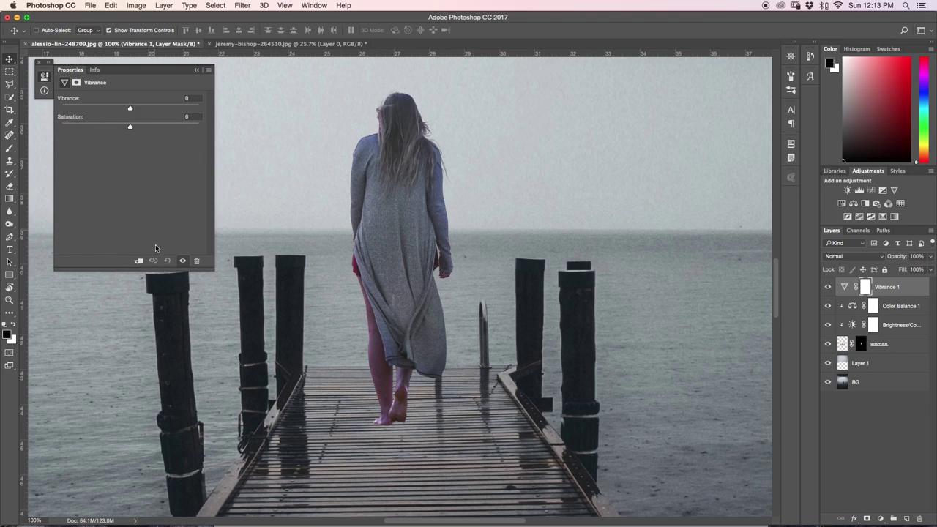
pyautogui.click(139, 261)
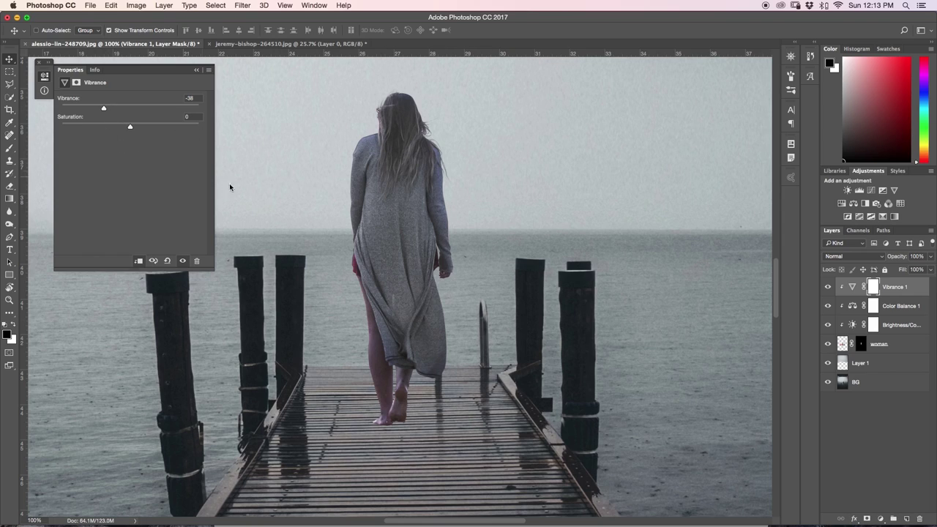
pyautogui.press('super+i')
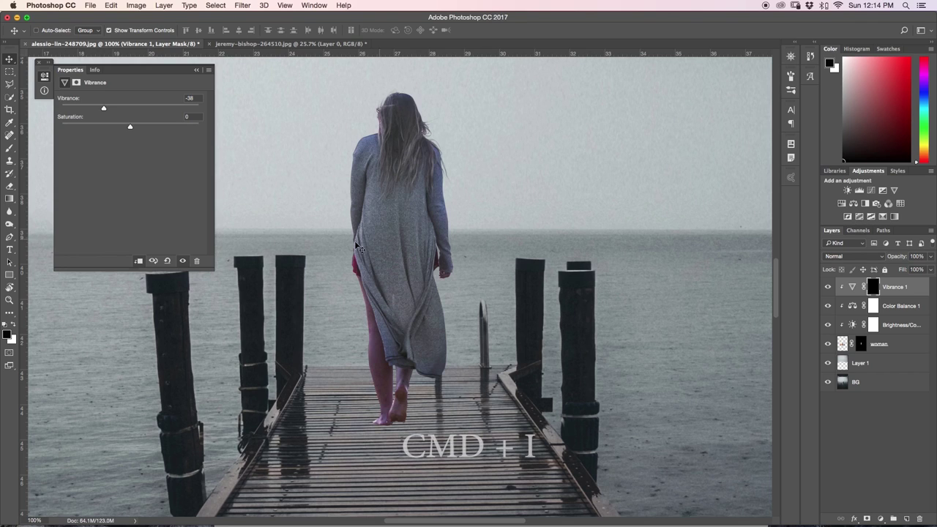
# Step: Paint white over the woman's legs with a 100 px brush to mute their redness
pyautogui.press('b')
pyautogui.moveTo(439, 307); pyautogui.dragTo(375, 330)
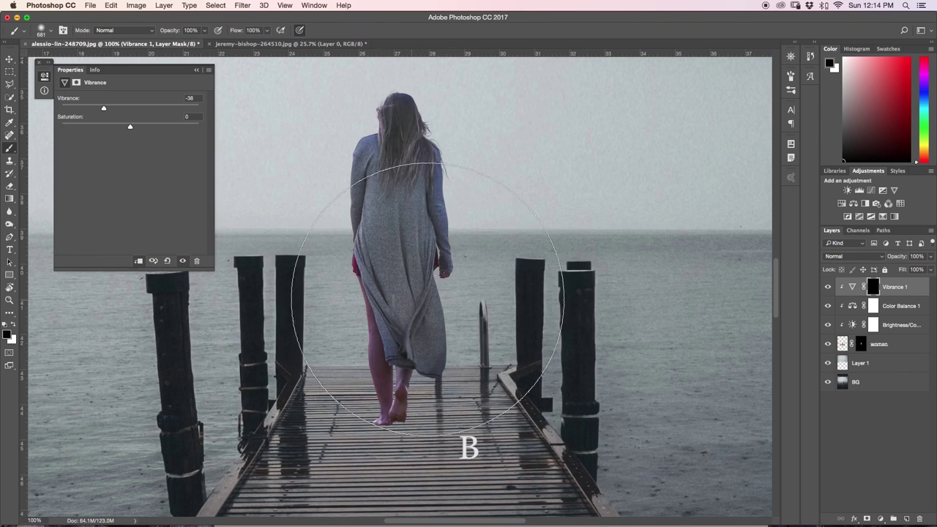
pyautogui.moveTo(435, 298)
pyautogui.mouseDown()
pyautogui.moveTo(391, 320)
pyautogui.moveTo(269, 342)
pyautogui.mouseUp()
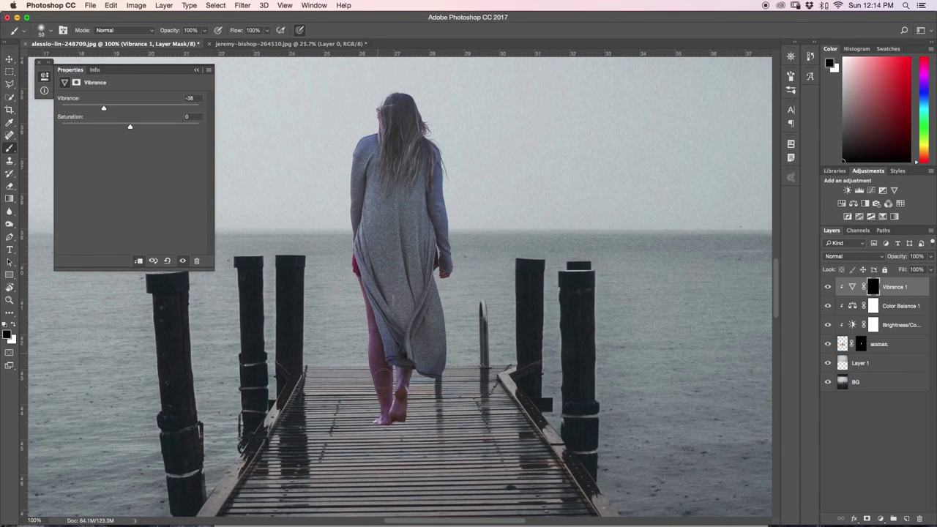
pyautogui.press('x')
pyautogui.moveTo(389, 416)
pyautogui.mouseDown()
pyautogui.moveTo(365, 281)
pyautogui.moveTo(384, 378)
pyautogui.moveTo(404, 406)
pyautogui.moveTo(383, 423)
pyautogui.moveTo(379, 344)
pyautogui.moveTo(346, 313)
pyautogui.moveTo(335, 385)
pyautogui.moveTo(421, 412)
pyautogui.moveTo(426, 344)
pyautogui.moveTo(461, 272)
pyautogui.moveTo(451, 301)
pyautogui.moveTo(456, 241)
pyautogui.moveTo(371, 86)
pyautogui.moveTo(376, 118)
pyautogui.mouseUp()
# Step: Add a Curves adjustment above Vibrance 1 that lifts midtones and slightly deepens shadows
pyautogui.press('super+0')
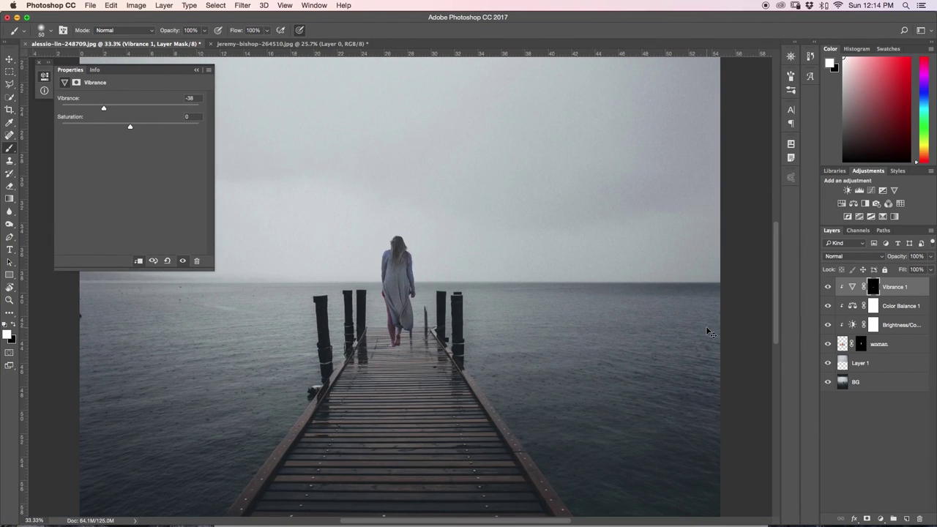
pyautogui.press('super+minus')
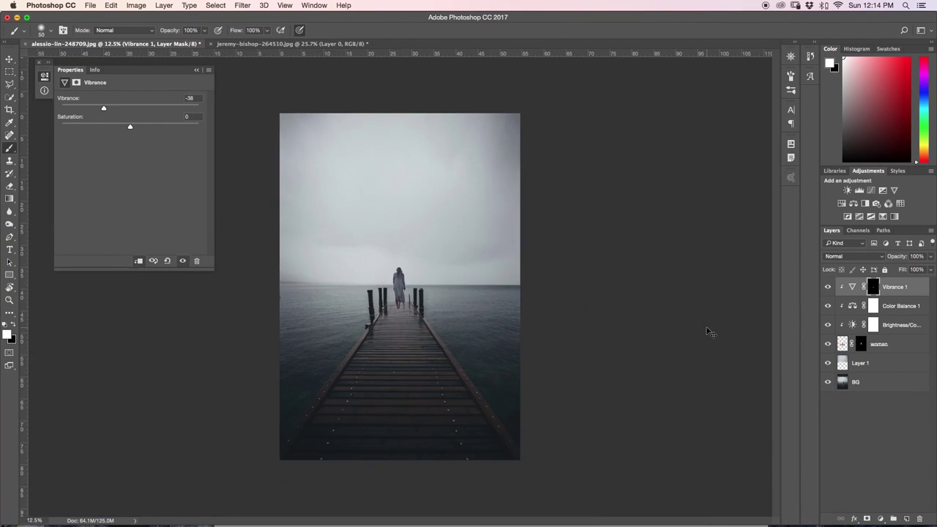
pyautogui.press('super+plus')
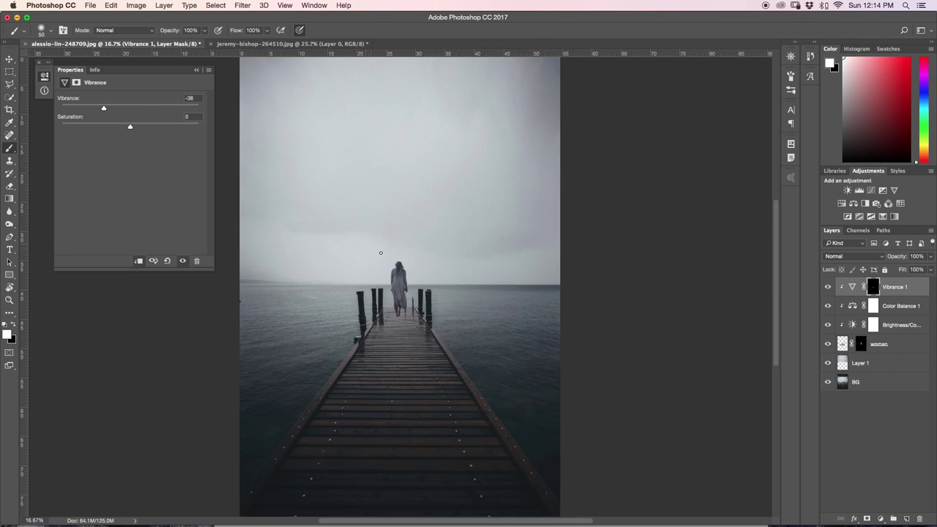
pyautogui.click(873, 190)
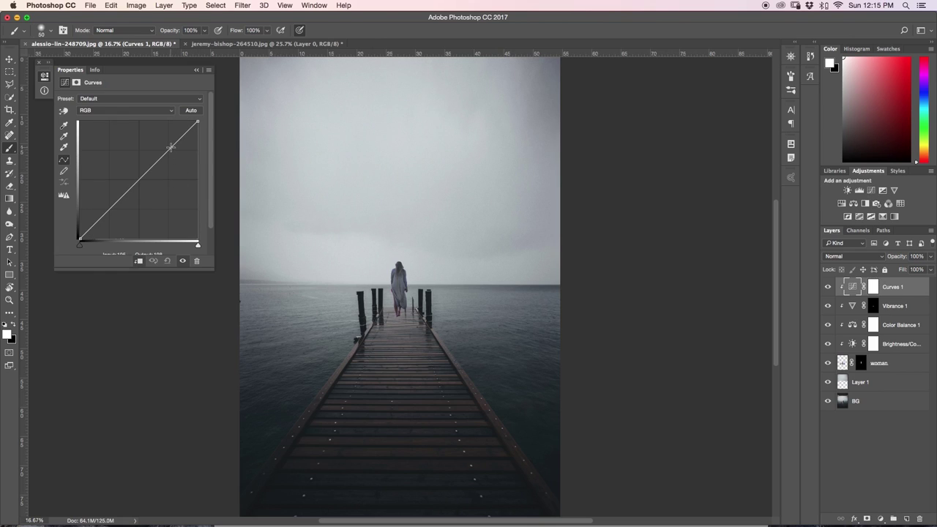
pyautogui.moveTo(139, 178); pyautogui.dragTo(167, 145)
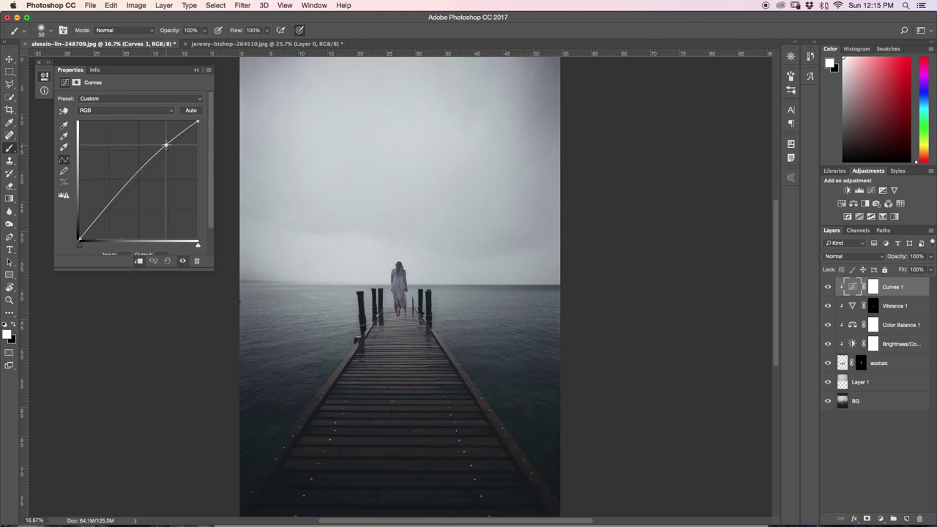
pyautogui.moveTo(107, 208); pyautogui.dragTo(109, 210)
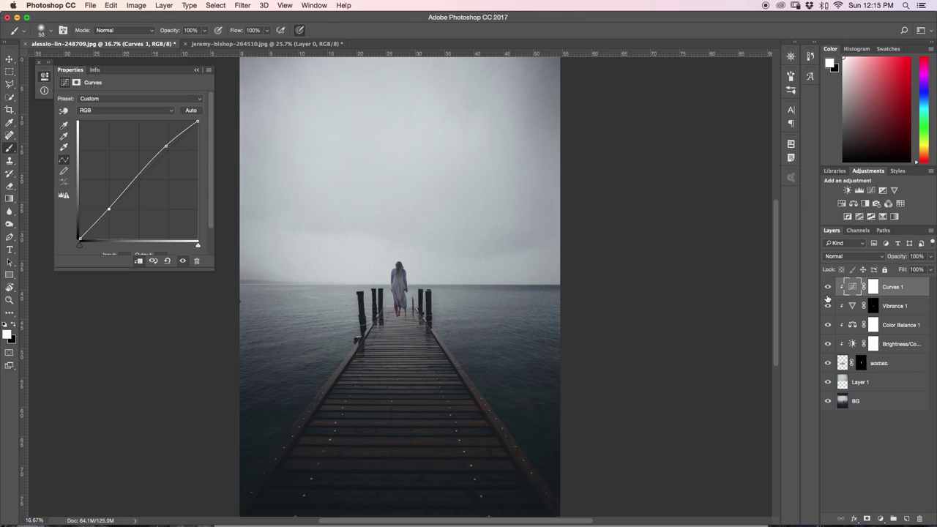
pyautogui.press('super+minus')
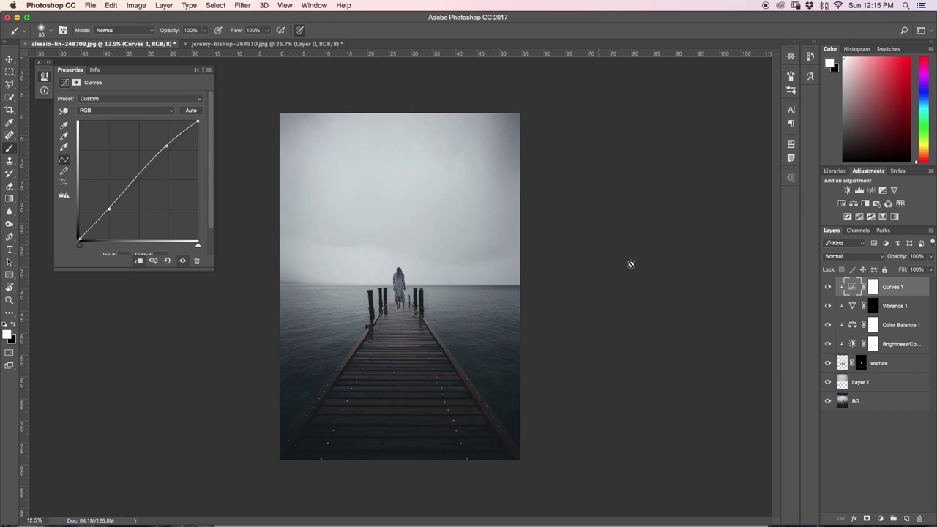
pyautogui.press('super+plus')
pyautogui.press('Return')
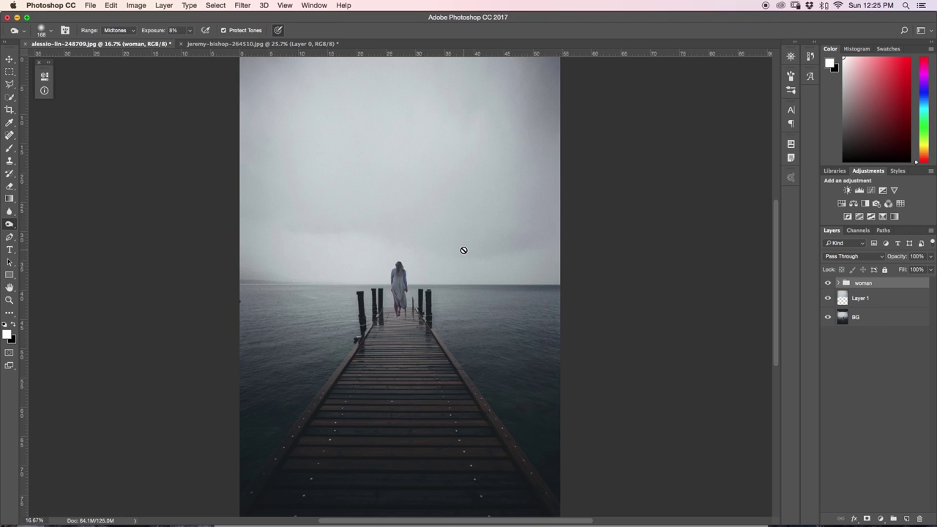
# Step: Create a new 50% gray-filled layer named DB in Overlay blend mode
pyautogui.press('super+shift+n')
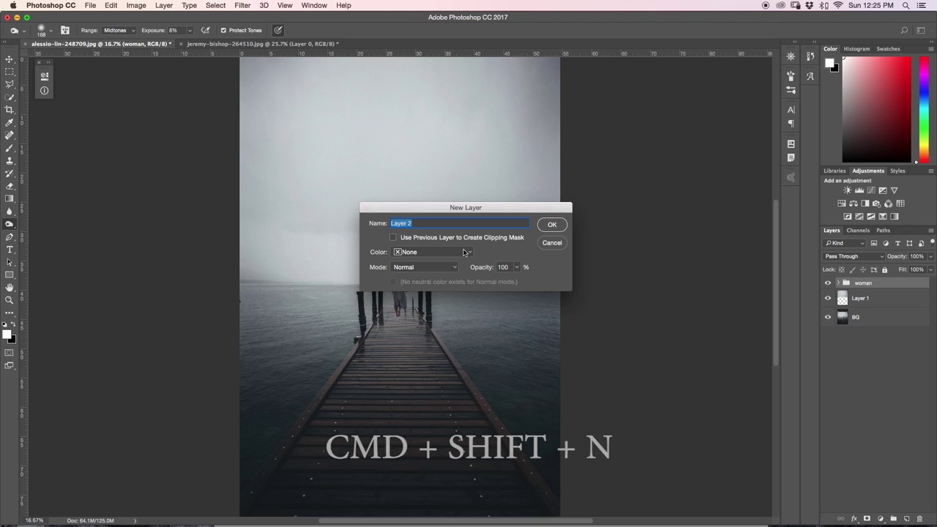
pyautogui.press('BackSpace')
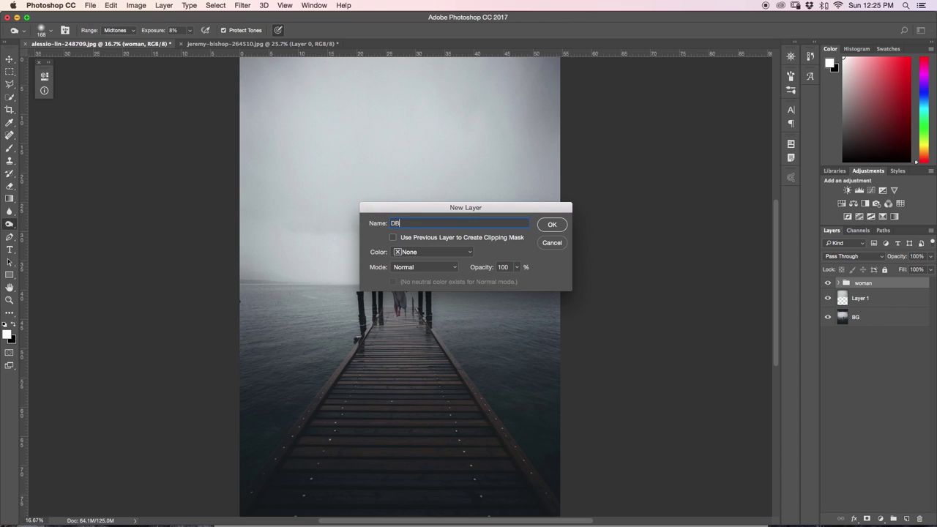
pyautogui.click(430, 268)
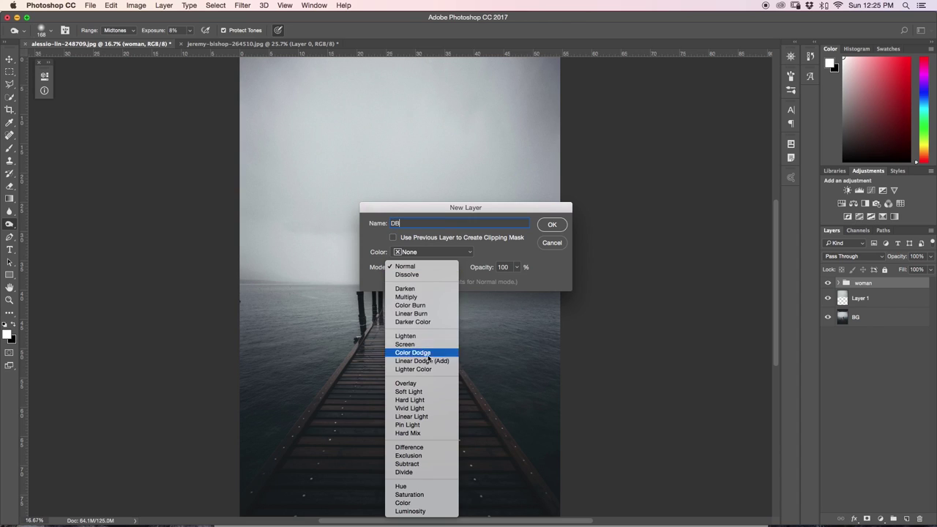
pyautogui.click(413, 334)
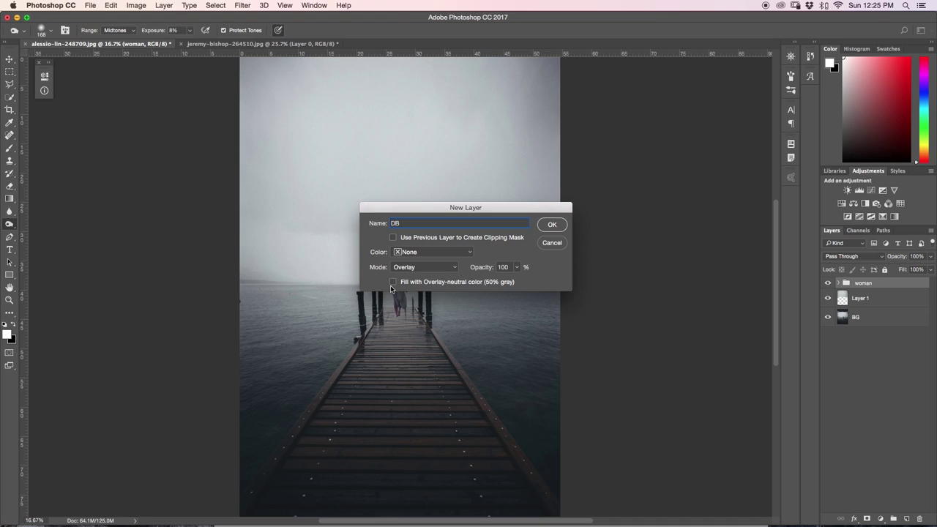
pyautogui.click(552, 225)
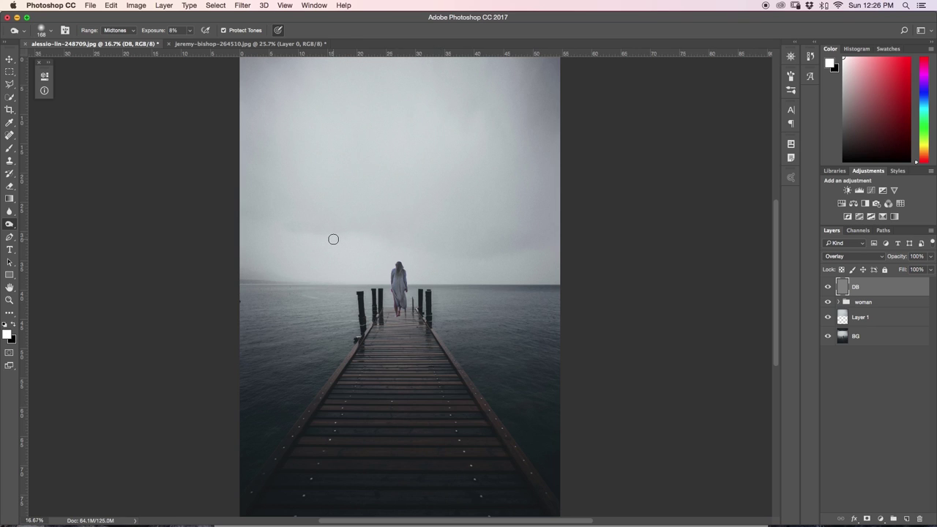
# Step: Dodge the pier planks on the DB layer, toggling DB to compare
pyautogui.press('super+equal')
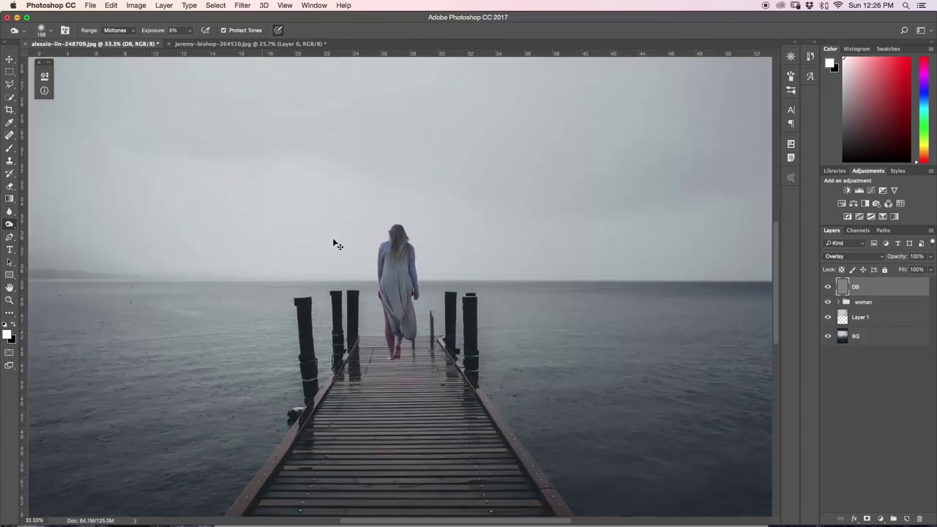
pyautogui.press('super+equal')
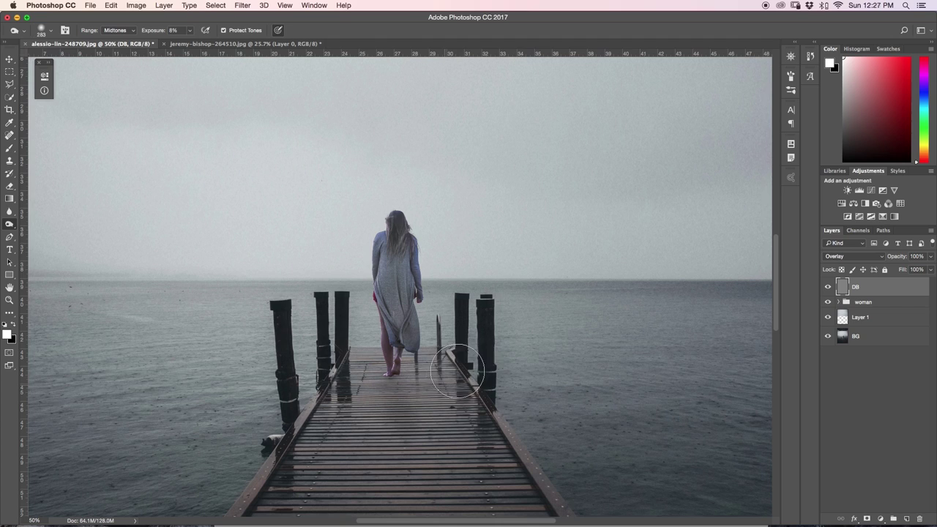
pyautogui.moveTo(457, 370)
pyautogui.mouseDown()
pyautogui.moveTo(439, 396)
pyautogui.moveTo(444, 412)
pyautogui.moveTo(473, 383)
pyautogui.moveTo(418, 417)
pyautogui.moveTo(386, 387)
pyautogui.moveTo(407, 429)
pyautogui.moveTo(471, 377)
pyautogui.moveTo(460, 388)
pyautogui.moveTo(403, 398)
pyautogui.moveTo(383, 381)
pyautogui.moveTo(448, 390)
pyautogui.moveTo(423, 400)
pyautogui.moveTo(460, 403)
pyautogui.mouseUp()
pyautogui.click(829, 288)
pyautogui.click(828, 287)
pyautogui.click(828, 288)
pyautogui.click(829, 286)
# Step: Dodge the pier end around the woman's feet for a soft glow
pyautogui.press('super+minus')
pyautogui.press('super+minus')
pyautogui.press('super+minus')
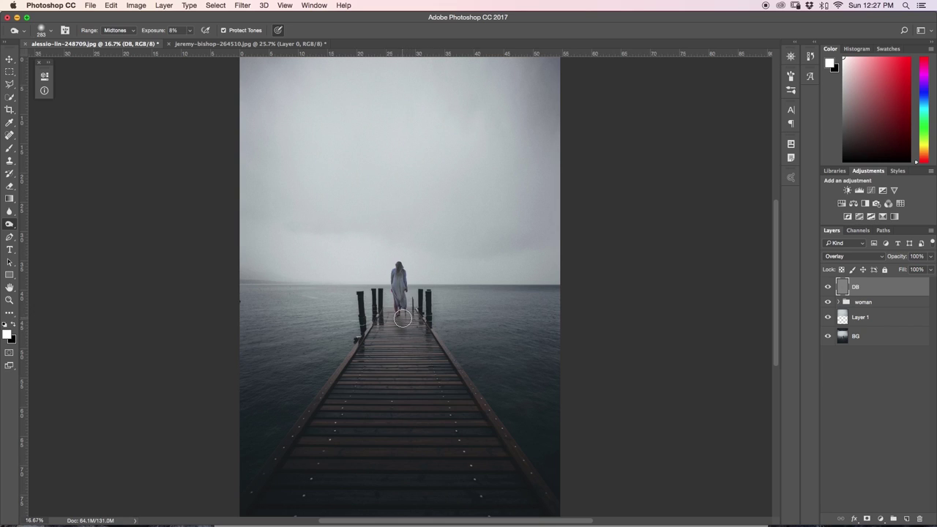
pyautogui.moveTo(444, 338); pyautogui.dragTo(406, 320)
pyautogui.press('super+minus')
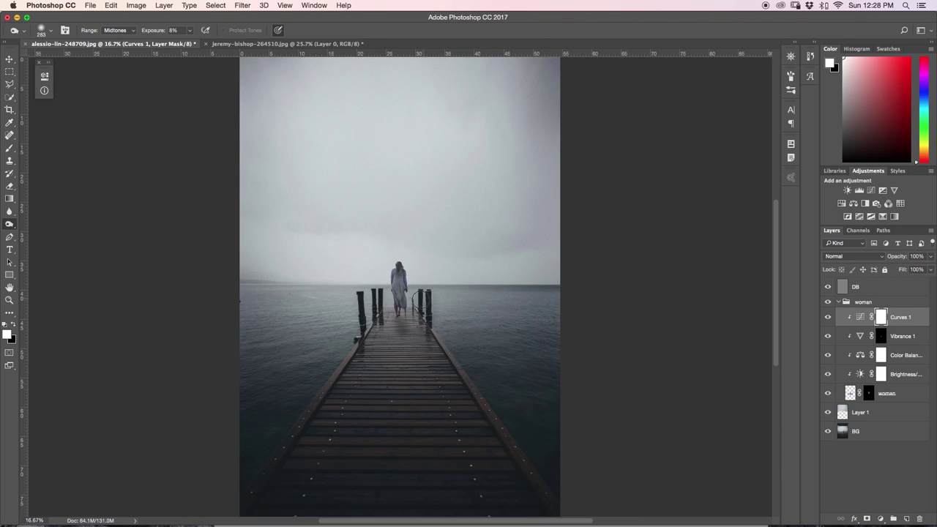
# Step: Lighten the woman's dress, then add a clipped Deep Yellow Photo Filter at 16% density
pyautogui.moveTo(407, 293)
pyautogui.mouseDown()
pyautogui.moveTo(394, 278)
pyautogui.moveTo(382, 284)
pyautogui.mouseUp()
pyautogui.click(876, 205)
pyautogui.moveTo(851, 309); pyautogui.dragTo(897, 323)
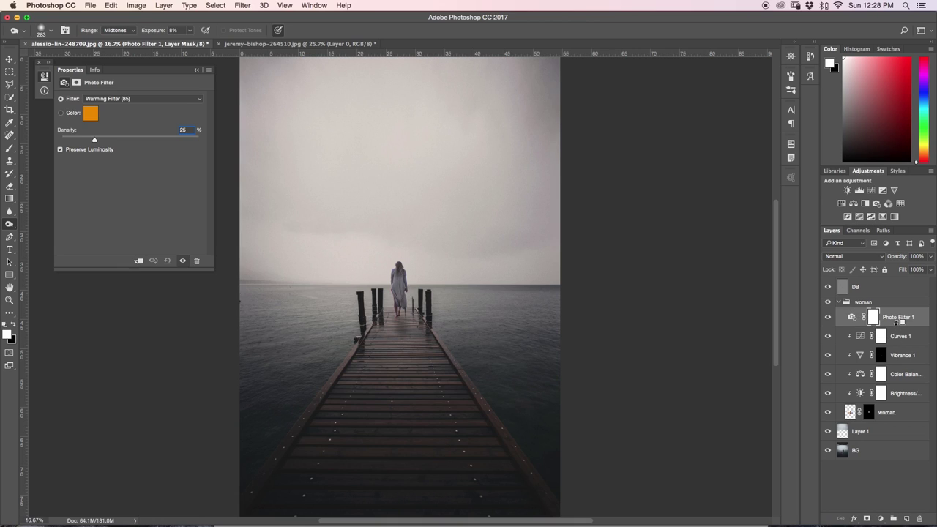
pyautogui.keyDown('alt'); pyautogui.click(896, 322); pyautogui.keyUp('alt')
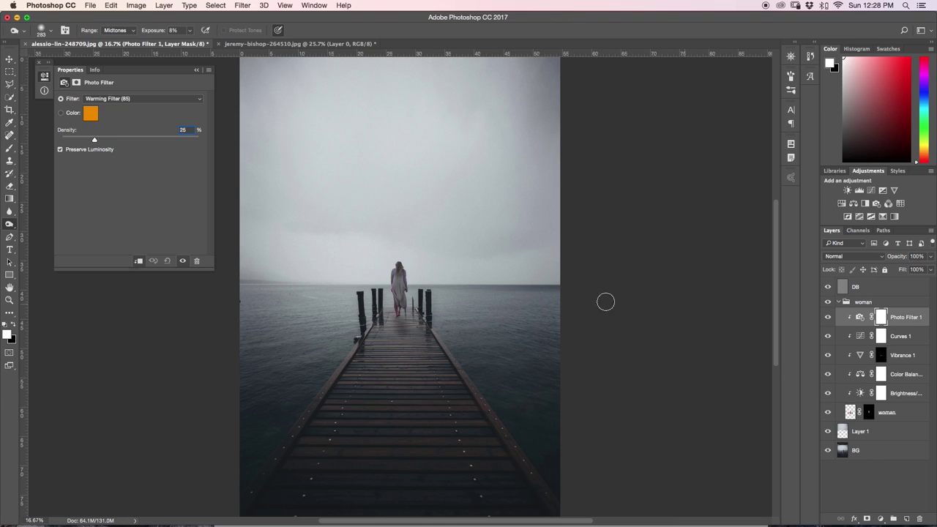
pyautogui.click(112, 99)
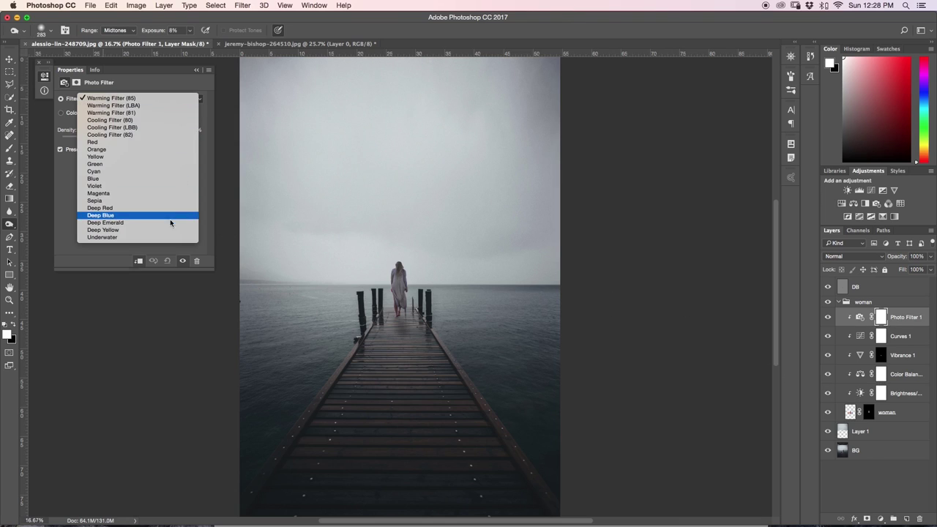
pyautogui.click(157, 229)
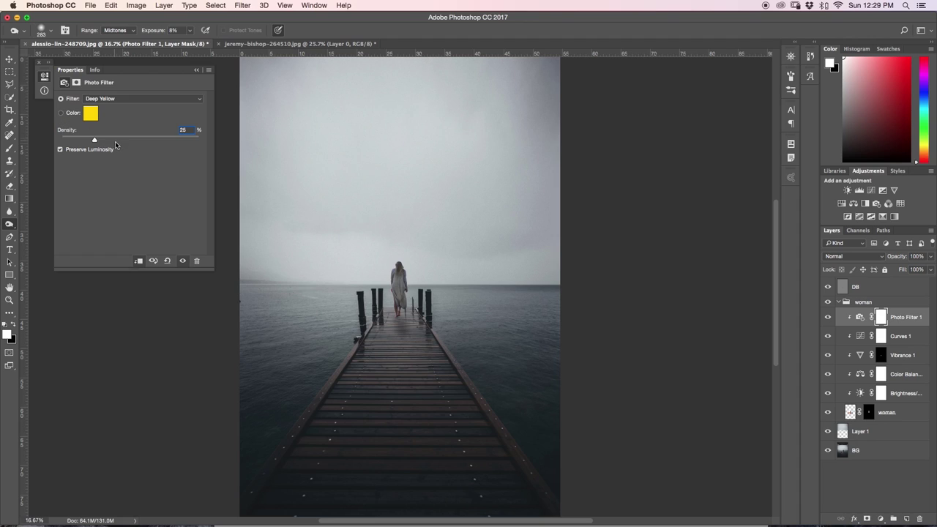
pyautogui.moveTo(94, 140)
pyautogui.mouseDown()
pyautogui.moveTo(66, 141)
pyautogui.moveTo(81, 141)
pyautogui.mouseUp()
pyautogui.moveTo(86, 143); pyautogui.dragTo(83, 144)
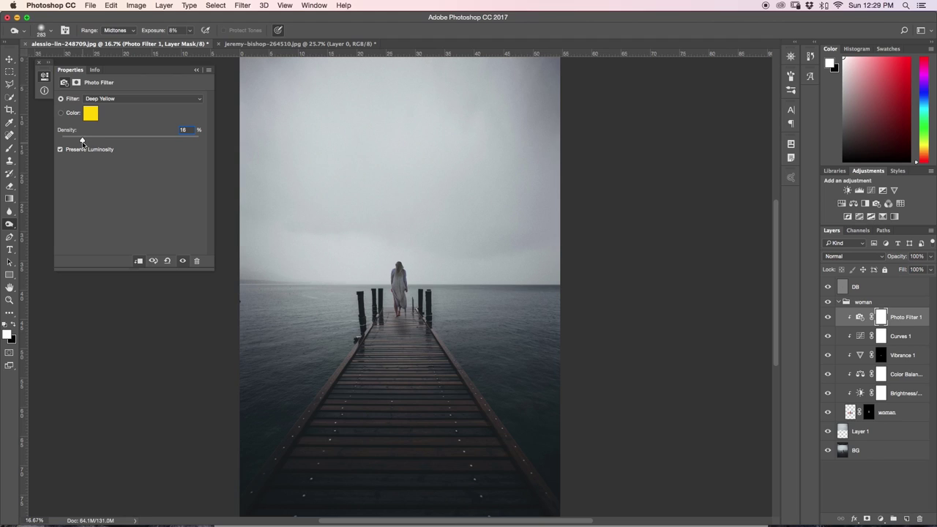
pyautogui.click(196, 70)
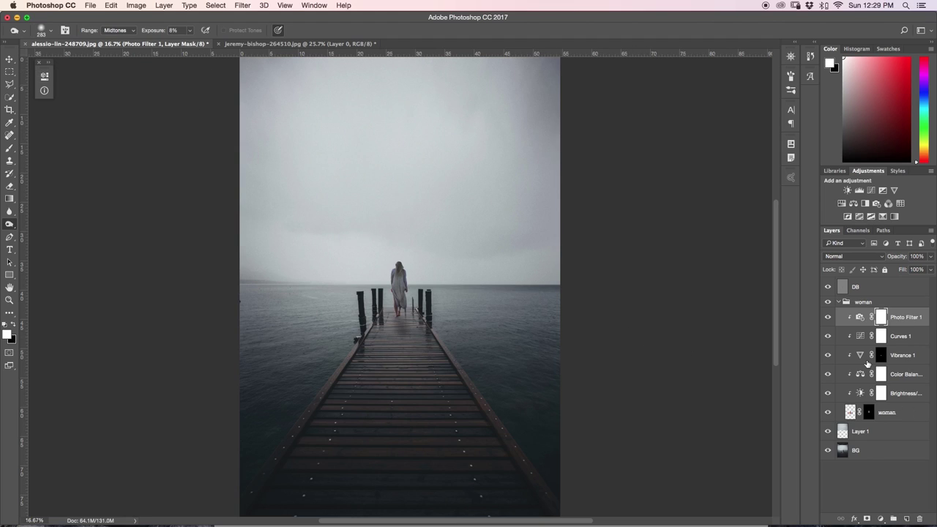
# Step: Toggle the Photo Filter off and on to compare the warming, leaving it on
pyautogui.click(828, 317)
pyautogui.click(827, 318)
pyautogui.click(828, 320)
pyautogui.click(827, 322)
pyautogui.click(828, 320)
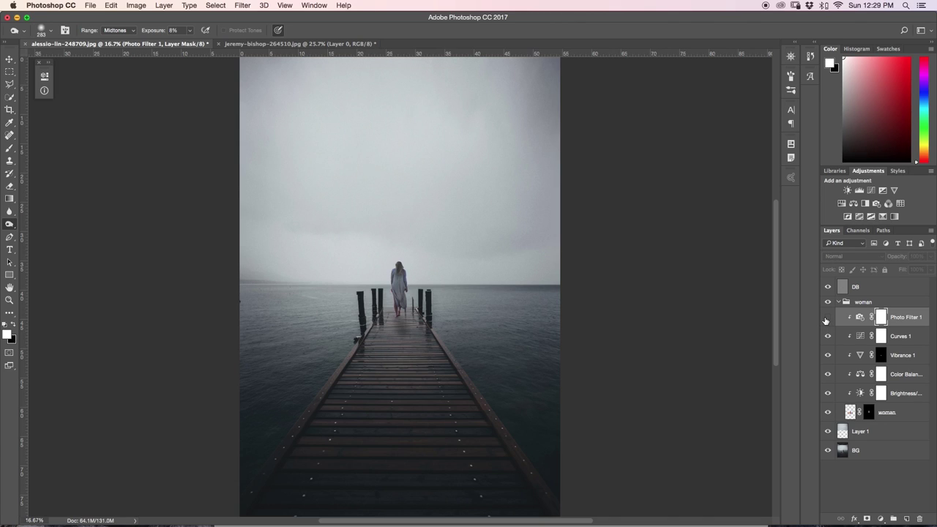
pyautogui.click(827, 321)
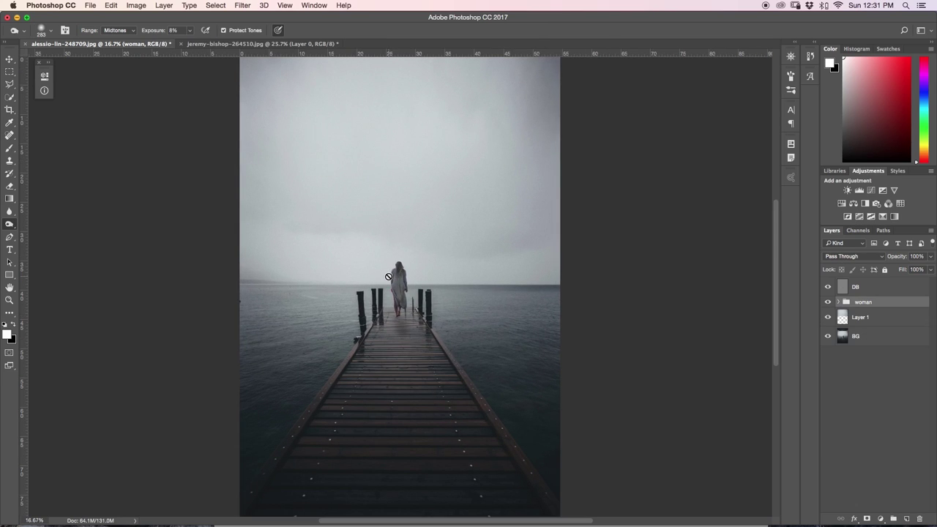
# Step: On a new layer above Layer 1, paint a white glow behind the woman with a large soft brush
pyautogui.press('super+minus')
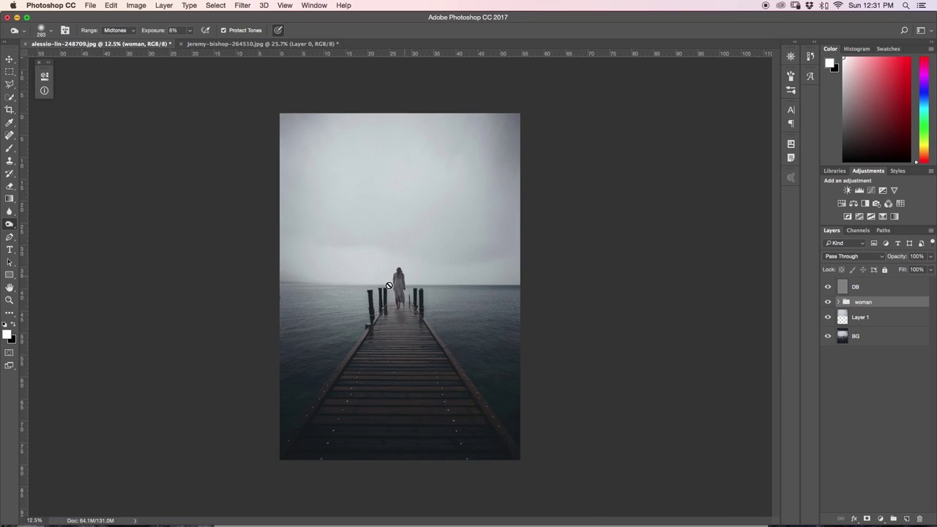
pyautogui.click(876, 317)
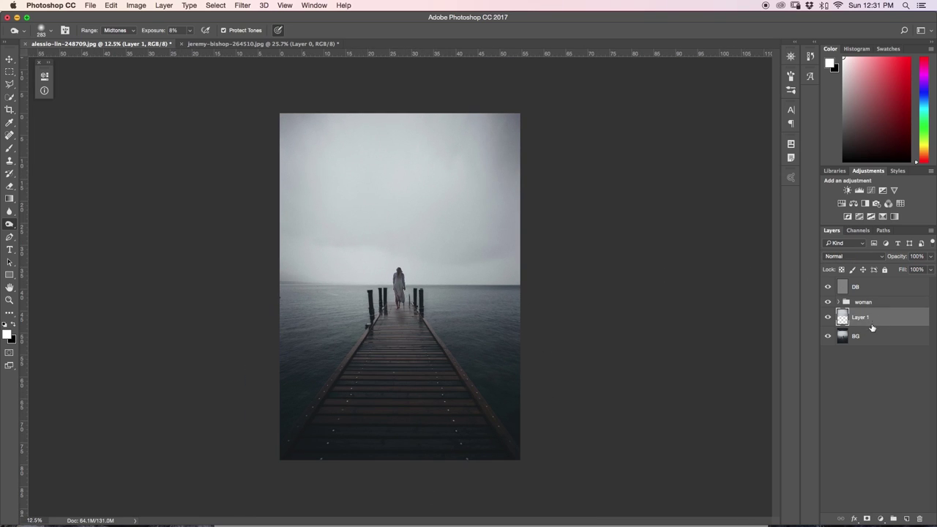
pyautogui.click(906, 518)
pyautogui.press('b')
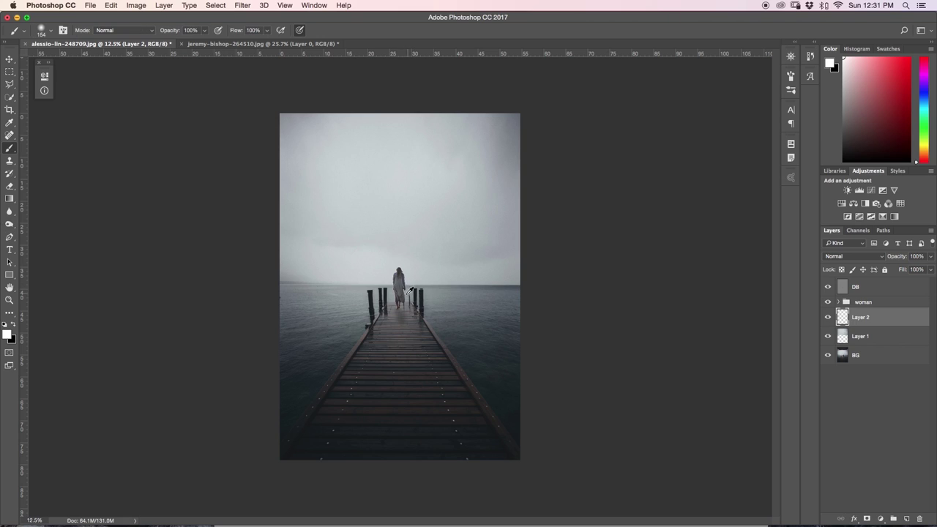
pyautogui.moveTo(402, 297); pyautogui.dragTo(433, 292)
pyautogui.click(399, 292)
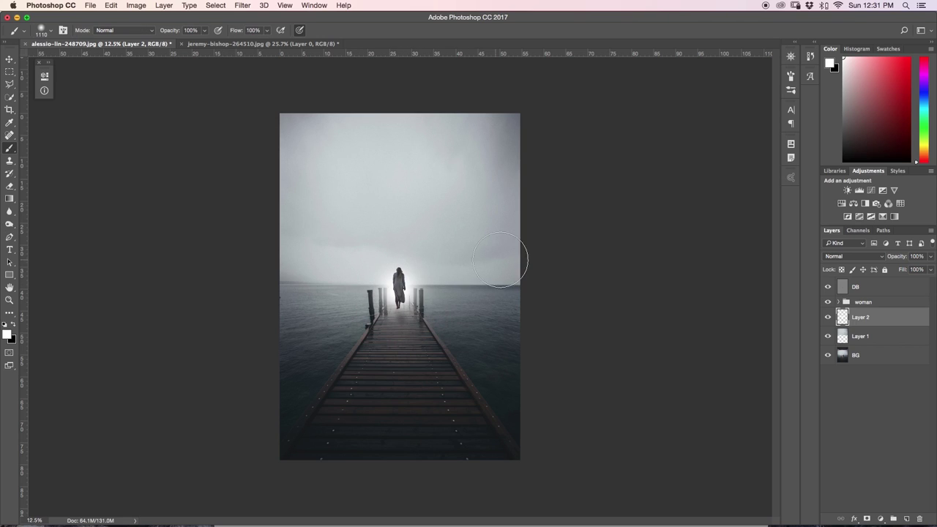
# Step: Set the glow layer to Soft Light and stretch it wide along the horizon
pyautogui.click(841, 257)
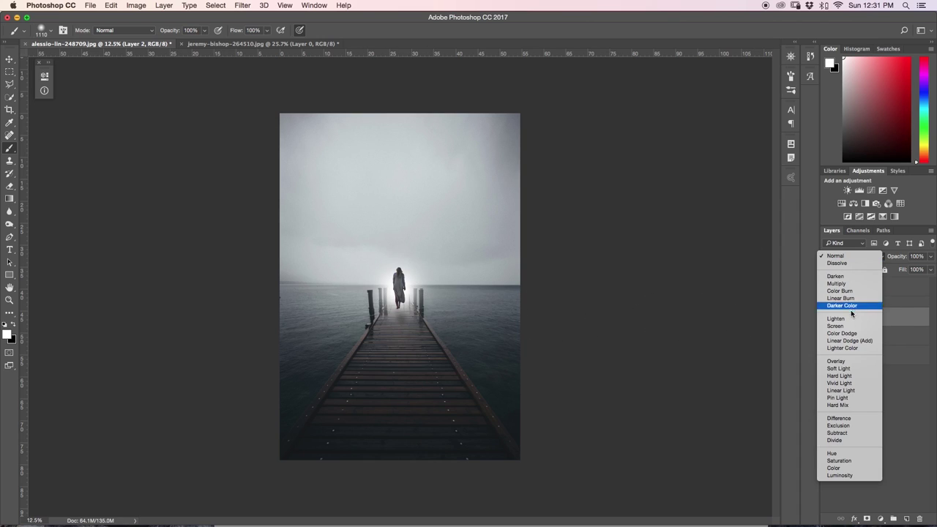
pyautogui.click(838, 368)
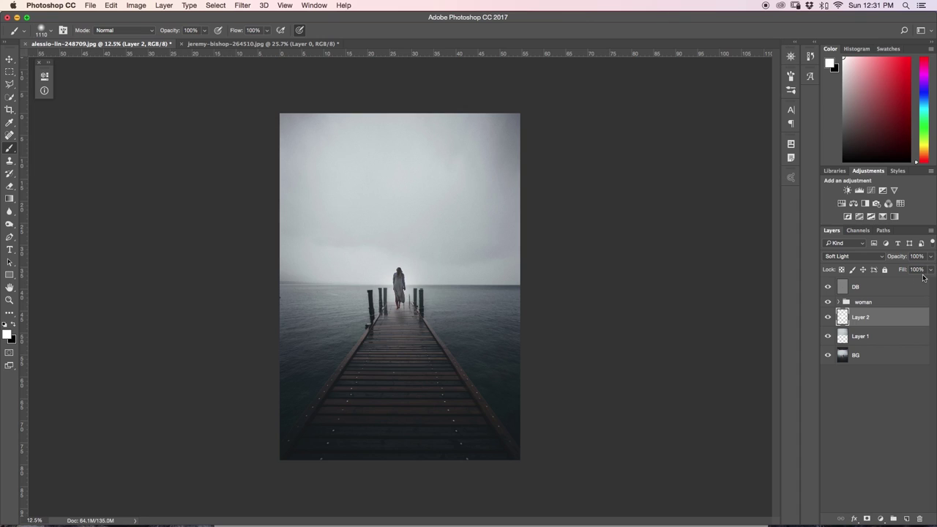
pyautogui.press('v')
pyautogui.moveTo(398, 336); pyautogui.dragTo(397, 320)
pyautogui.moveTo(443, 292); pyautogui.dragTo(527, 290)
pyautogui.moveTo(462, 307)
pyautogui.mouseDown()
pyautogui.moveTo(462, 293)
pyautogui.moveTo(462, 301)
pyautogui.mouseUp()
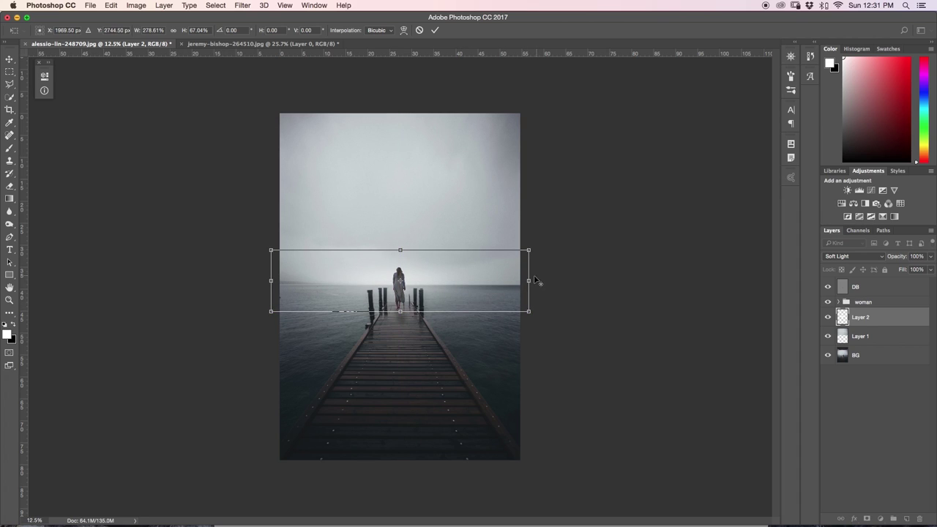
pyautogui.moveTo(535, 280); pyautogui.dragTo(547, 280)
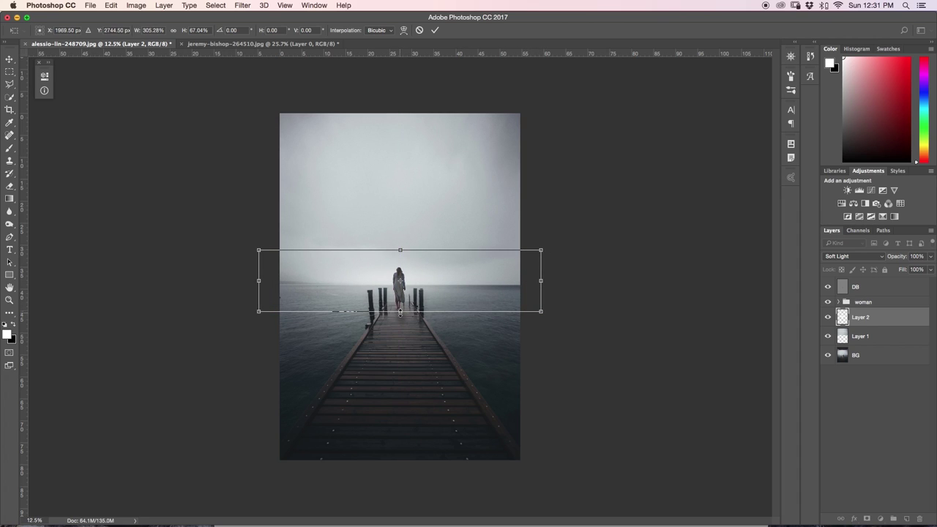
pyautogui.moveTo(399, 311); pyautogui.dragTo(400, 314)
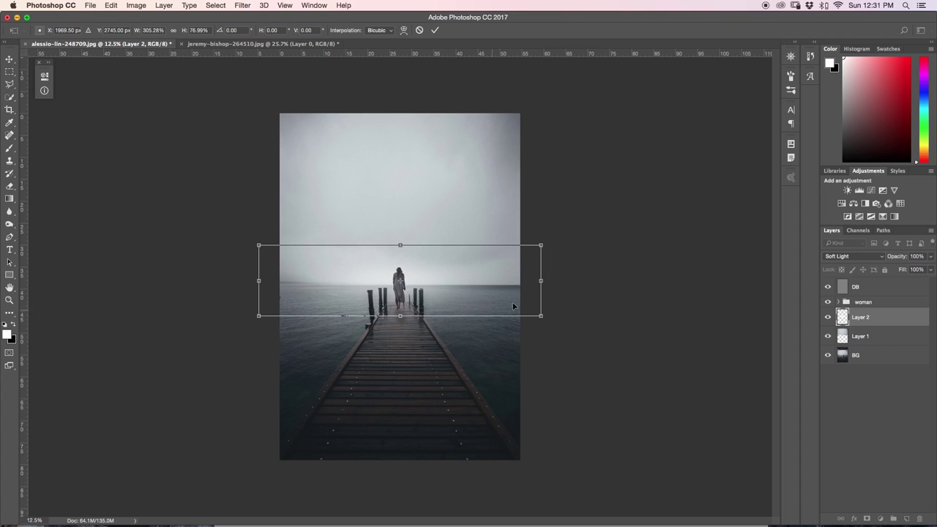
pyautogui.click(435, 30)
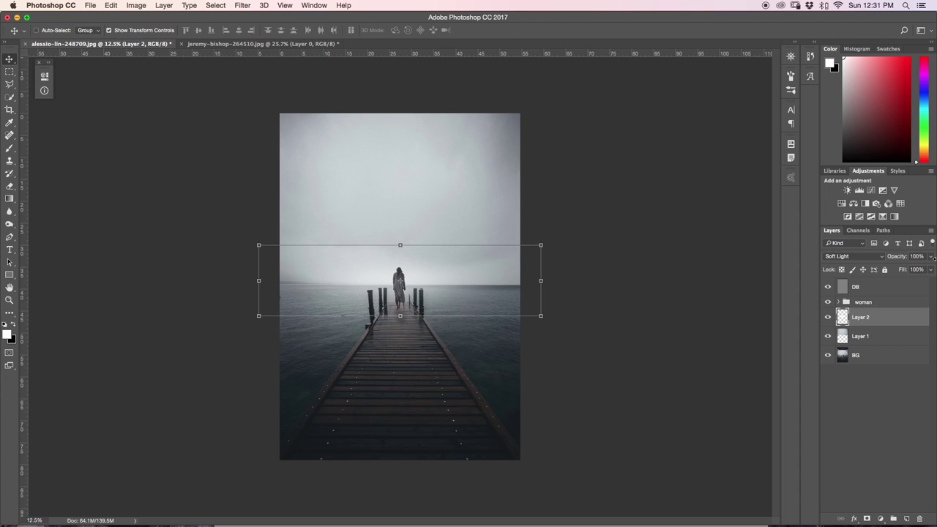
# Step: Lower the glow layer's fill to 67% and rename it 'horiz glow'
pyautogui.click(930, 269)
pyautogui.moveTo(928, 282)
pyautogui.mouseDown()
pyautogui.moveTo(880, 283)
pyautogui.moveTo(914, 283)
pyautogui.mouseUp()
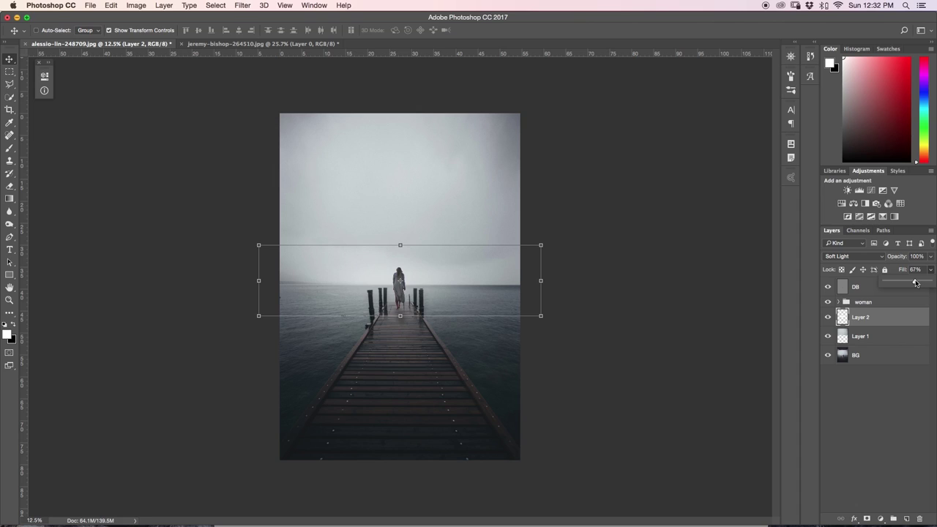
pyautogui.click(880, 350)
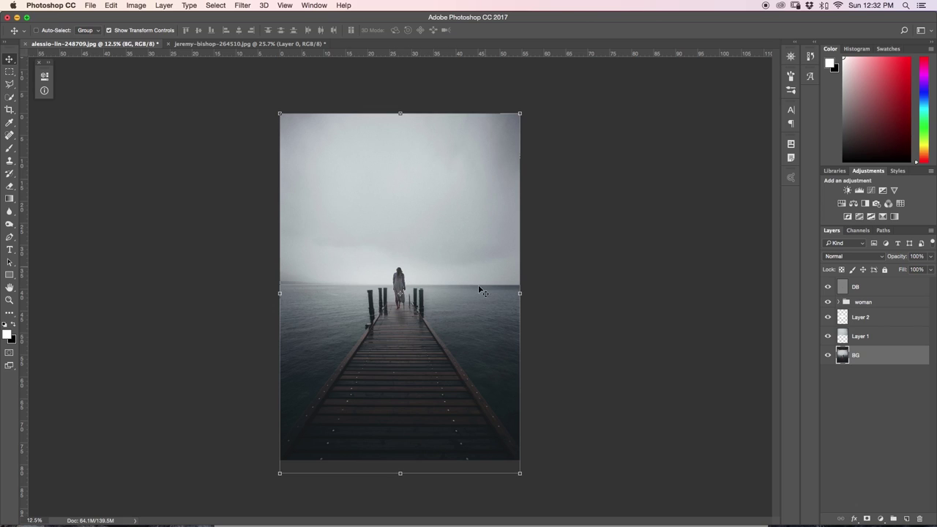
pyautogui.click(861, 318)
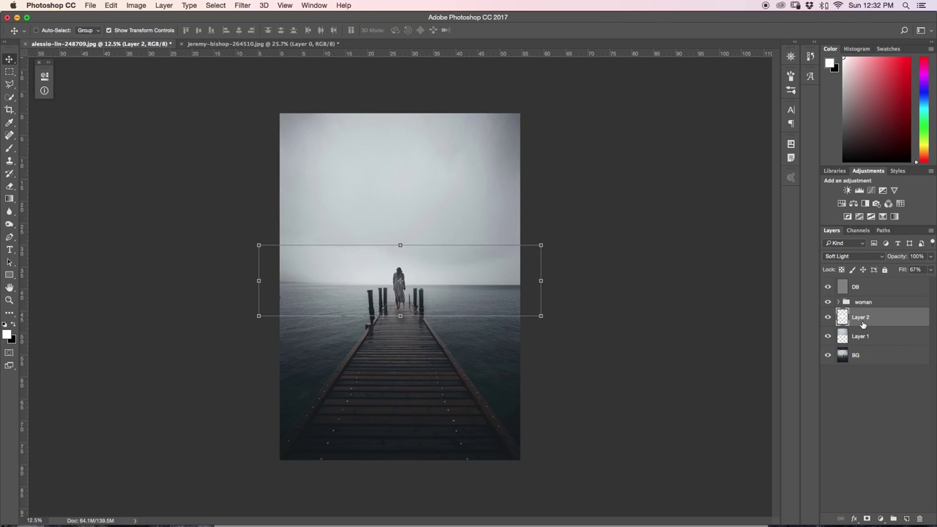
pyautogui.doubleClick(861, 317)
pyautogui.press('BackSpace')
pyautogui.write('horiz glow')
pyautogui.press('Return')
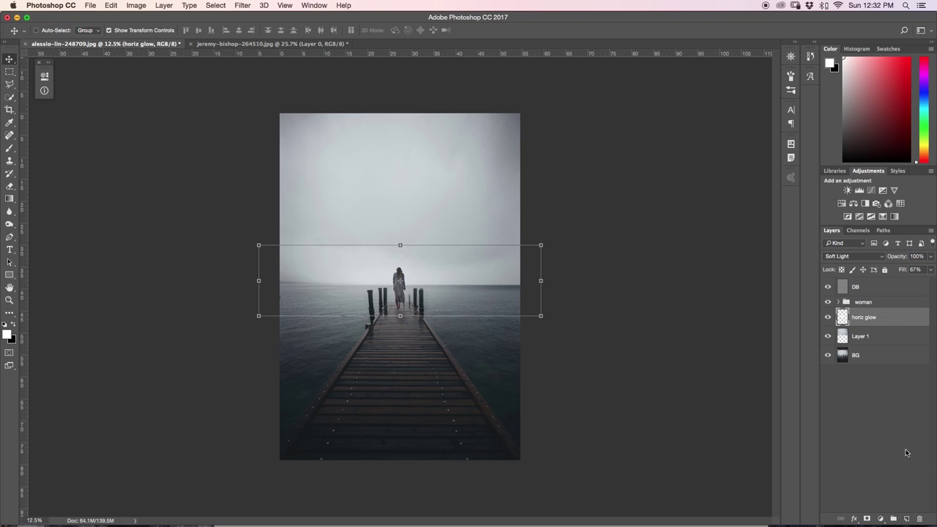
pyautogui.click(884, 288)
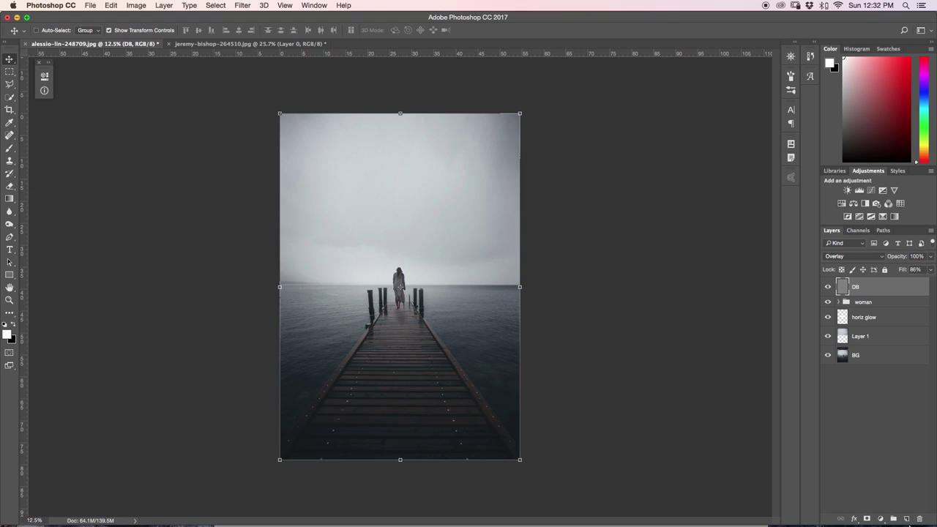
# Step: On a new layer above DB, darken the side edges with a Neutral Density gradient
pyautogui.click(906, 518)
pyautogui.press('g')
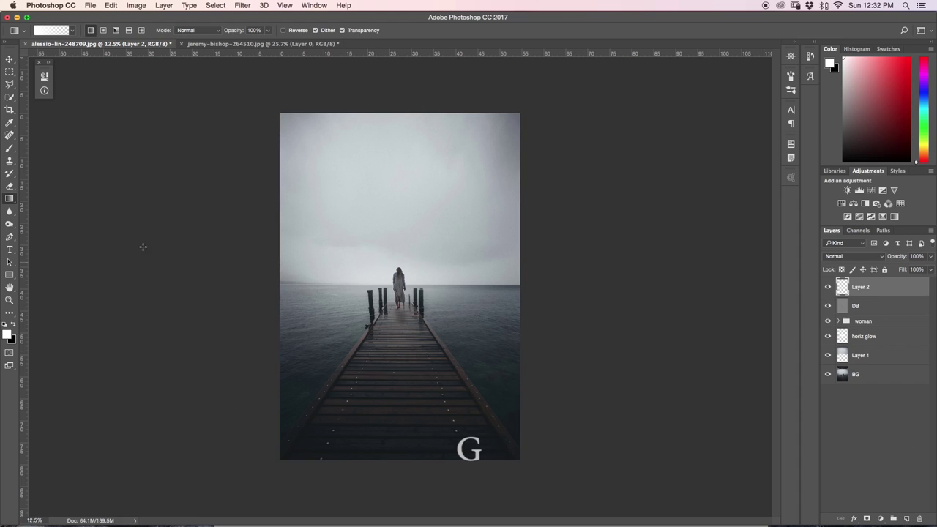
pyautogui.click(52, 31)
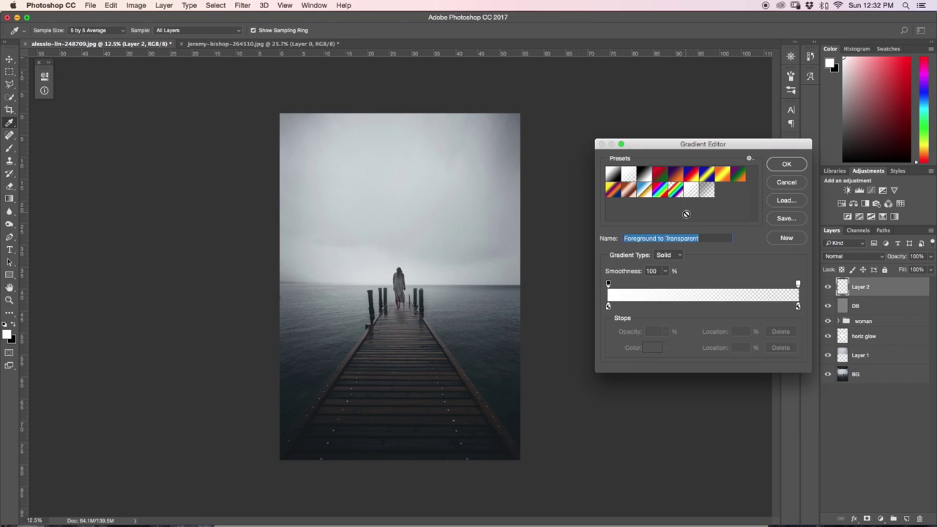
pyautogui.click(705, 192)
pyautogui.click(784, 166)
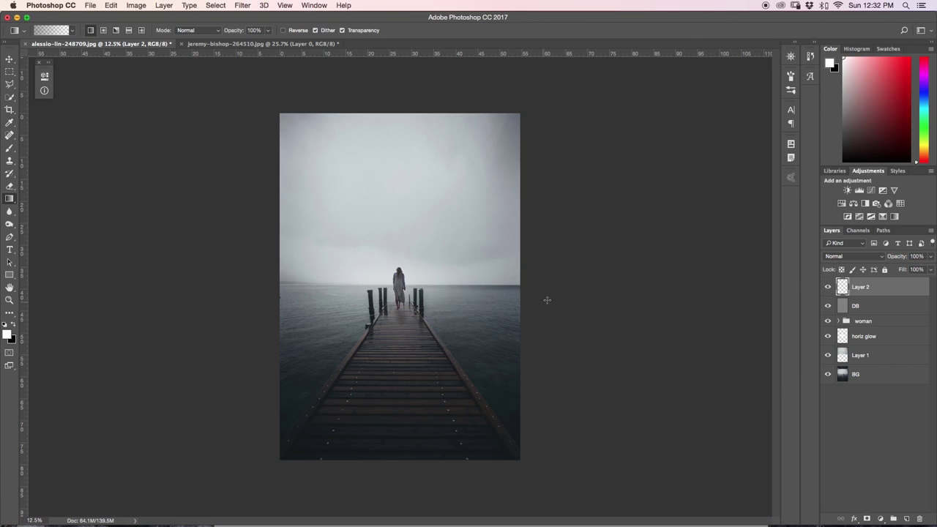
pyautogui.moveTo(563, 296); pyautogui.dragTo(451, 288)
pyautogui.hotkey('ctrl', 'z')
pyautogui.hotkey('ctrl', 'z')
pyautogui.moveTo(255, 292); pyautogui.dragTo(362, 297)
# Step: Blend the edge-darkening layer in Soft Light at 71% fill and compare it on and off
pyautogui.click(844, 257)
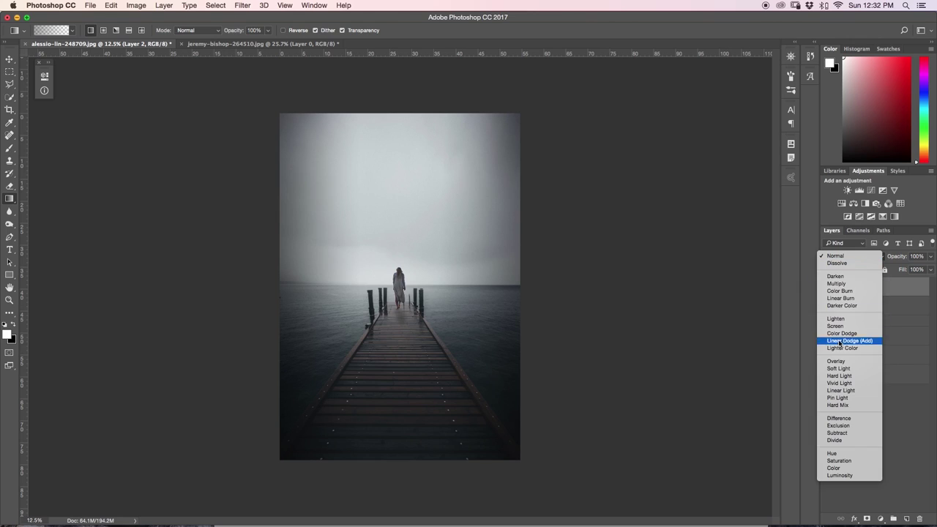
pyautogui.click(841, 366)
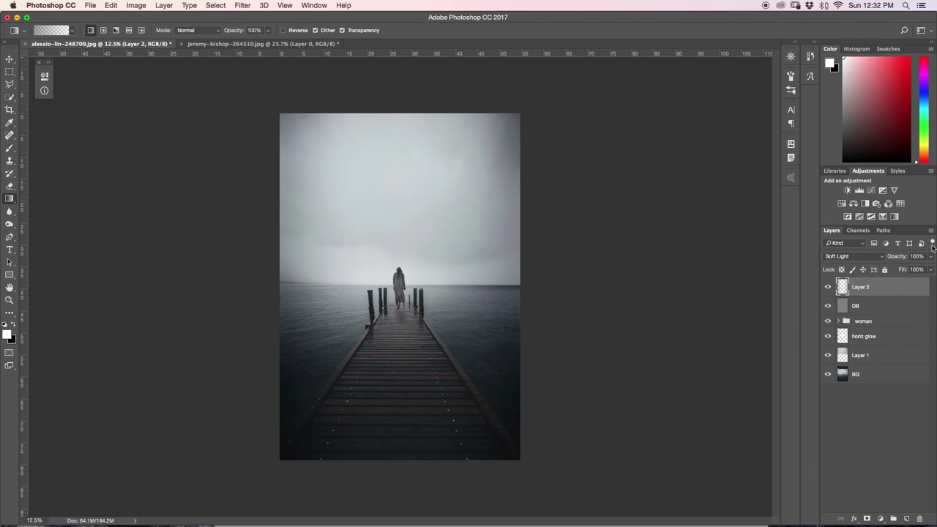
pyautogui.click(931, 270)
pyautogui.moveTo(929, 283); pyautogui.dragTo(922, 283)
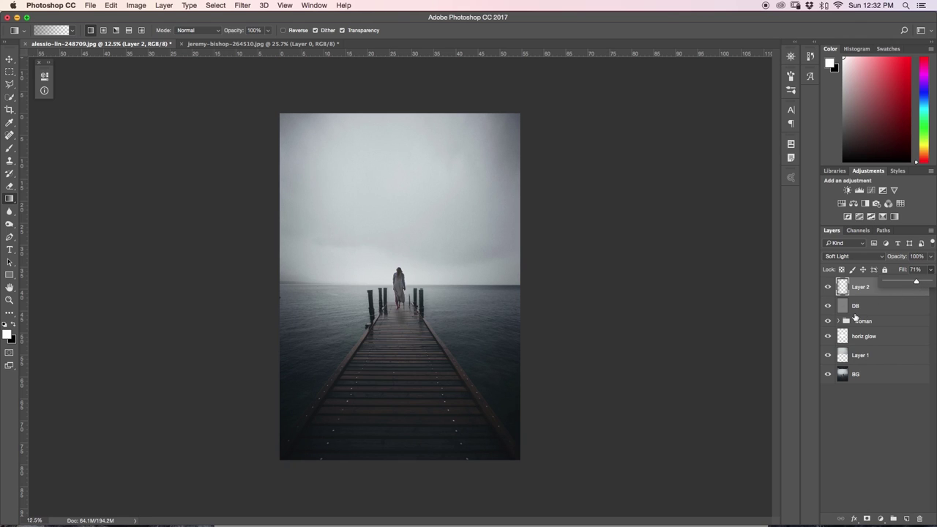
pyautogui.click(827, 287)
pyautogui.click(828, 287)
pyautogui.click(828, 287)
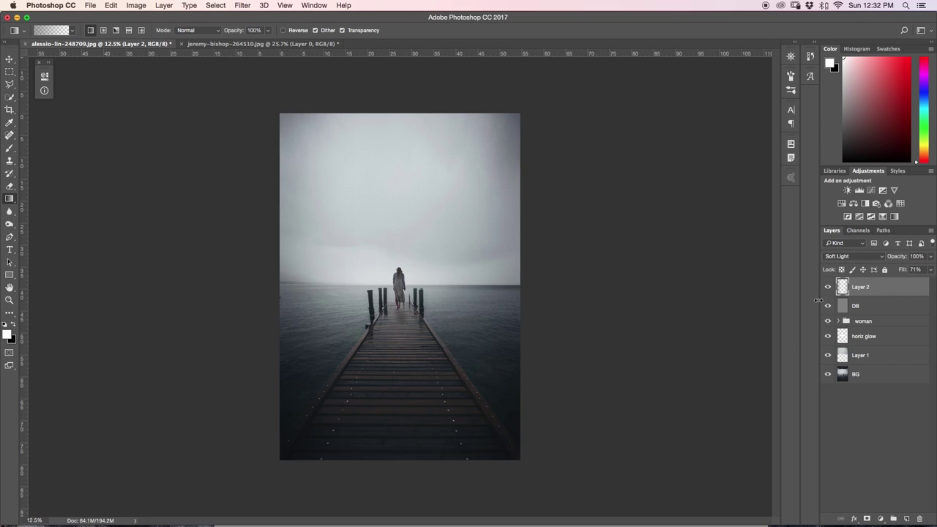
pyautogui.click(845, 371)
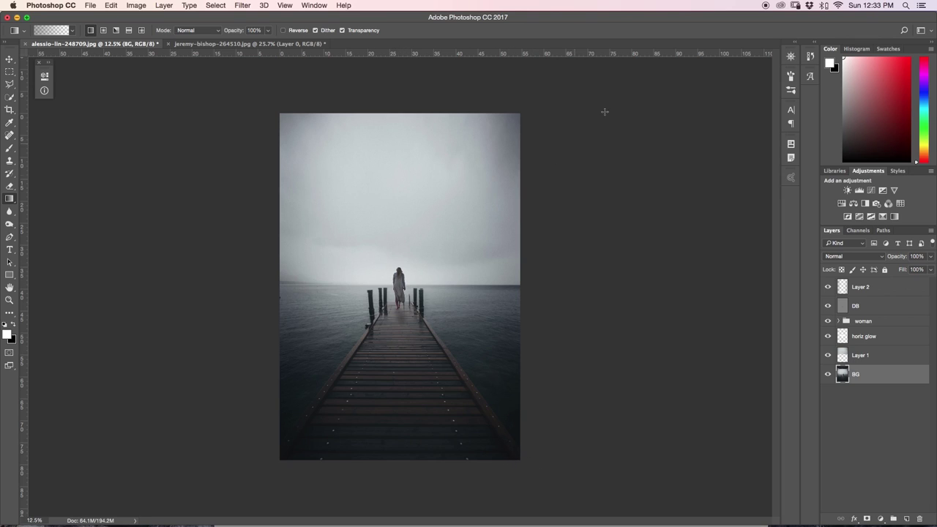
pyautogui.rightClick(518, 59)
pyautogui.click(604, 314)
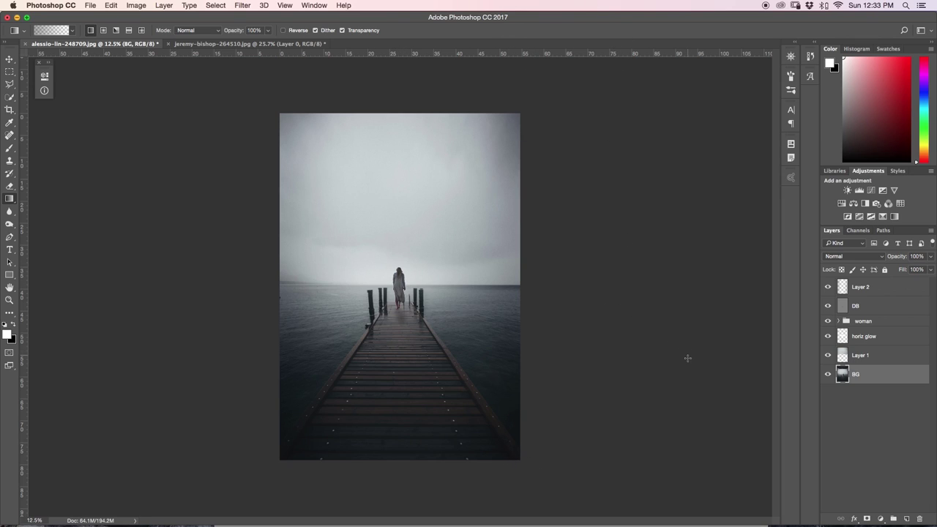